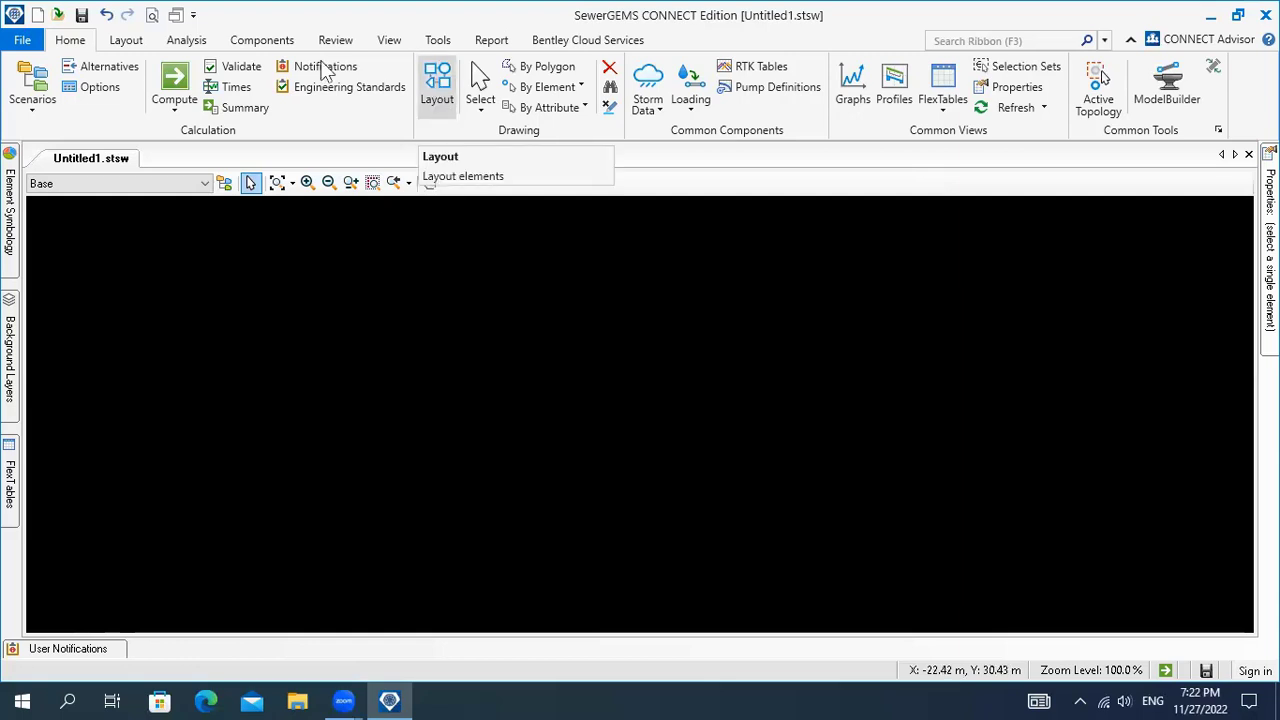
Start element layout and place manholes MH-5, MH-6 and MH-7 in a row.
left_click(124, 40)
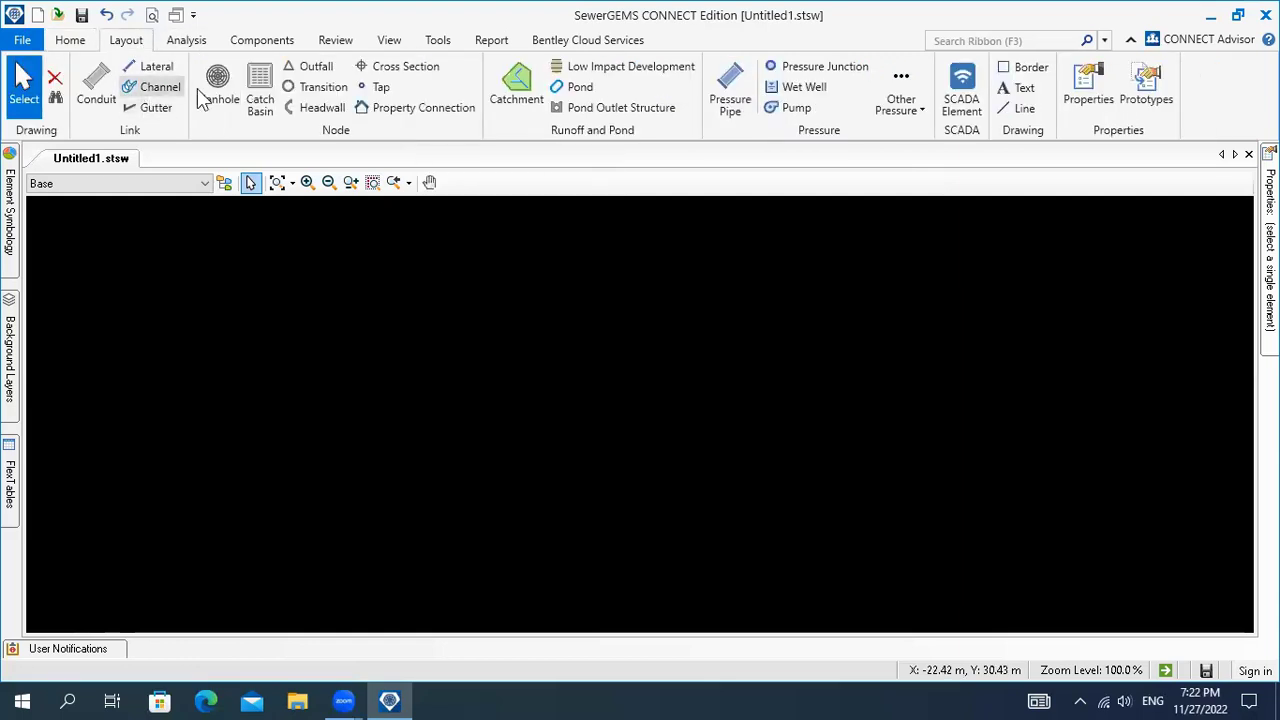
left_click(68, 40)
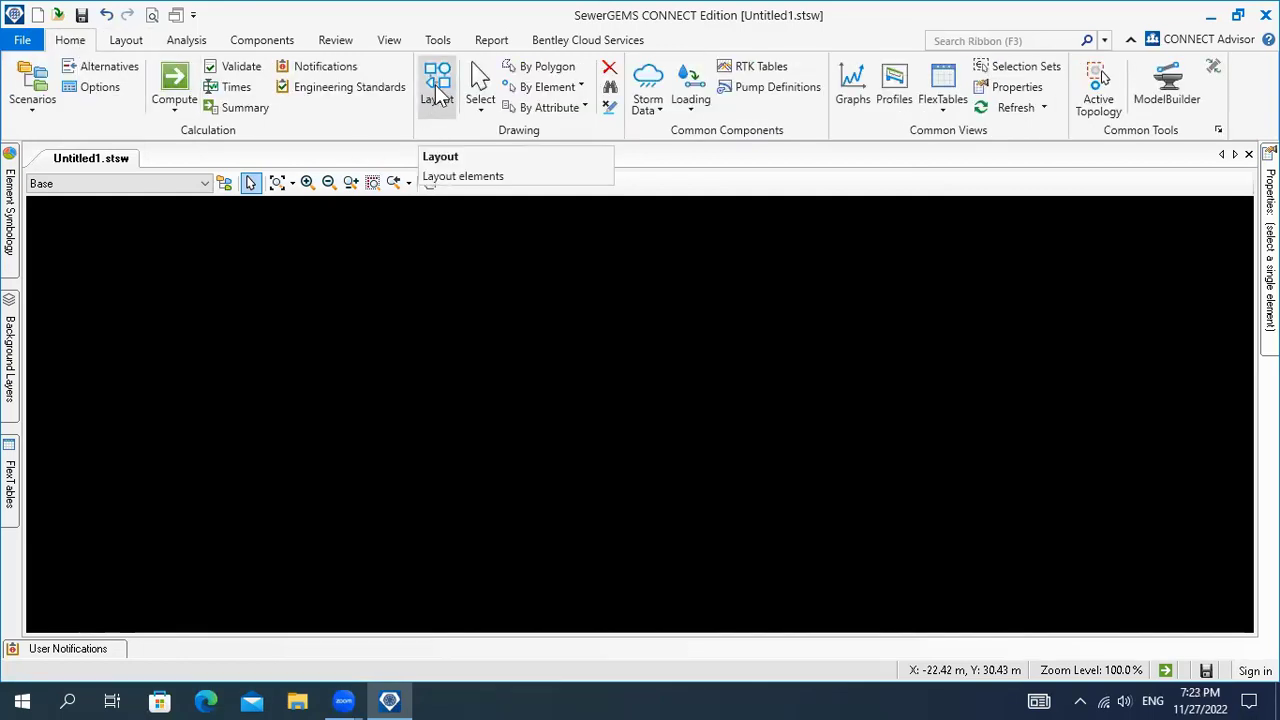
left_click(437, 100)
left_click(316, 310)
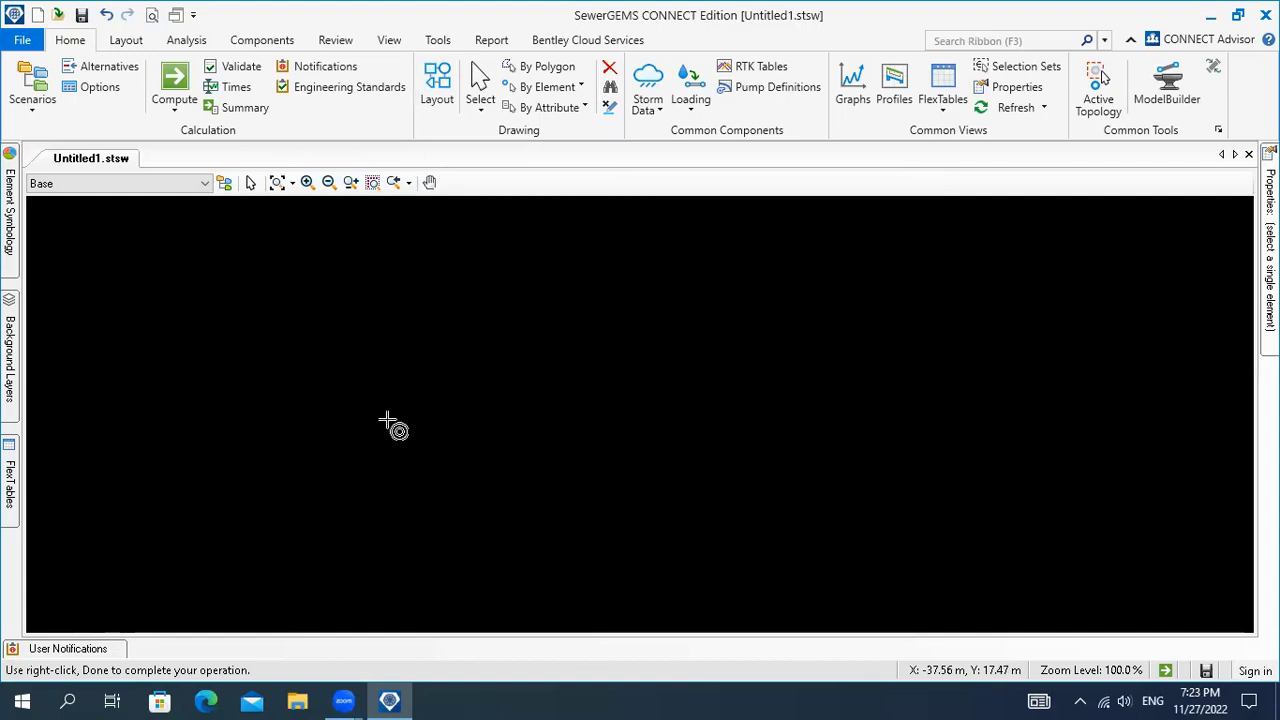
left_click(582, 301)
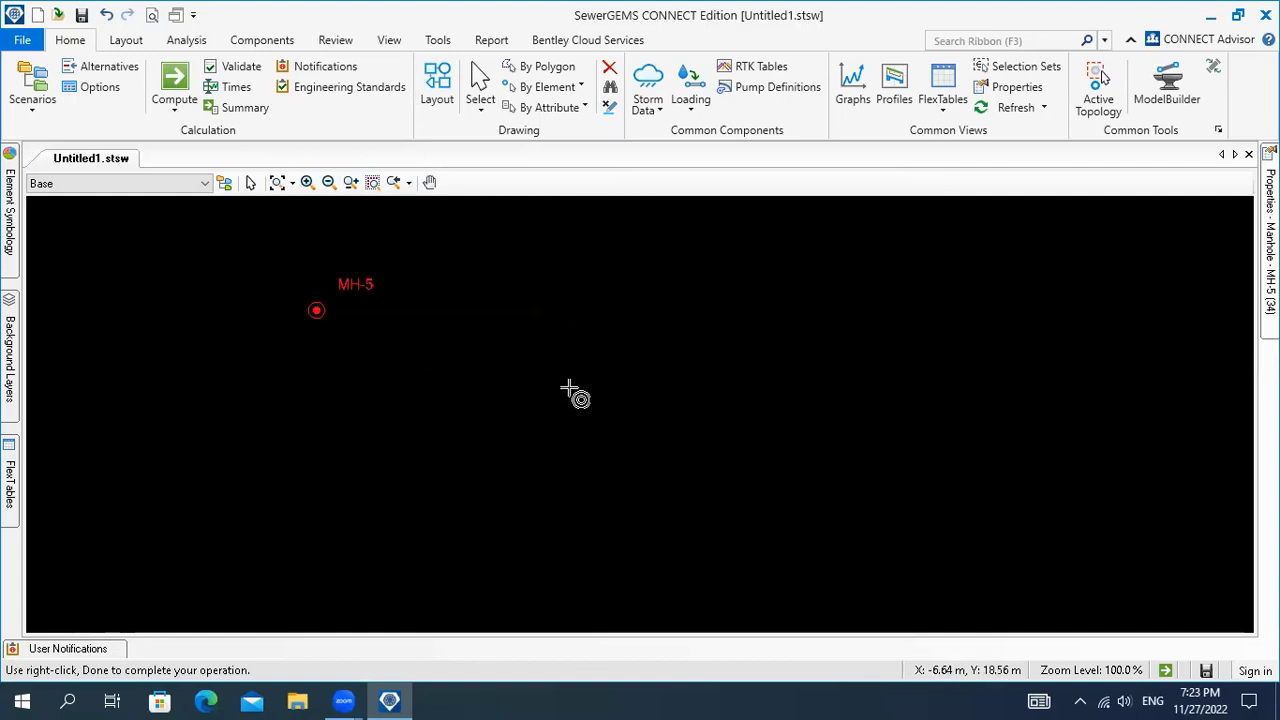
left_click(820, 300)
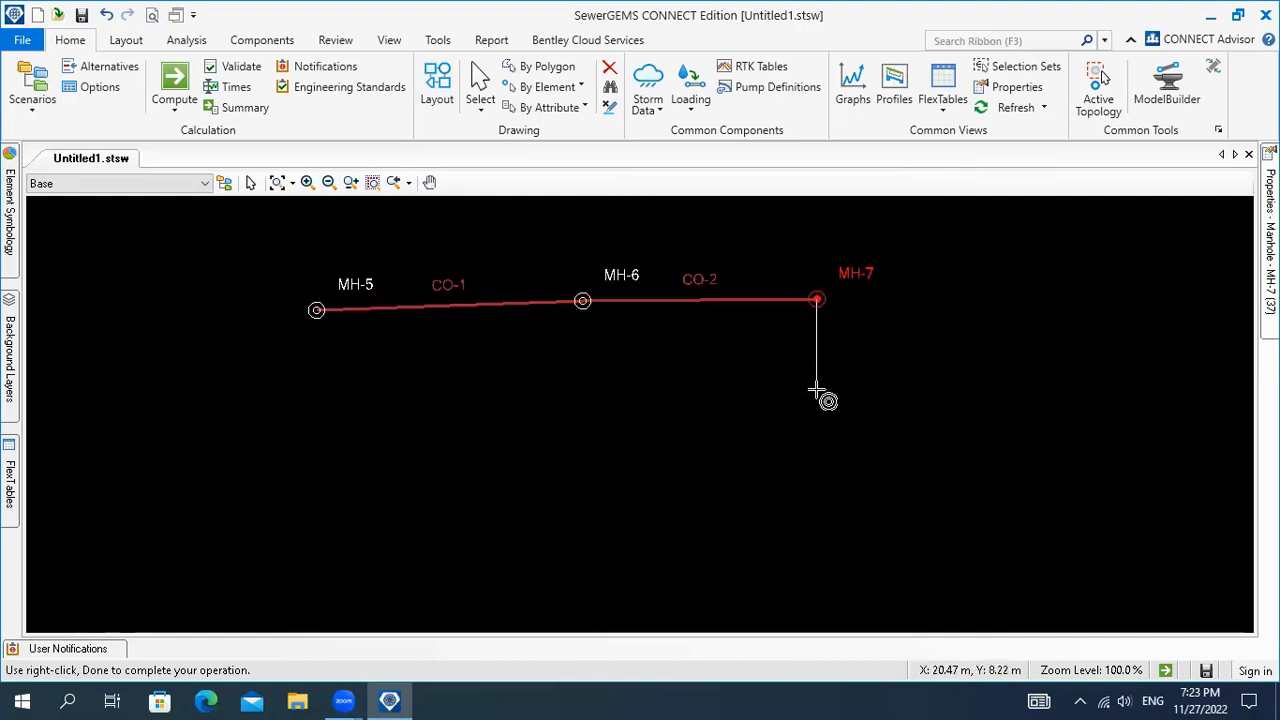
Add manhole MH-8 and end the sewer line at outfall O-1.
middle_click_drag(831, 380, 646, 368)
scroll(814, 314, "up", 1)
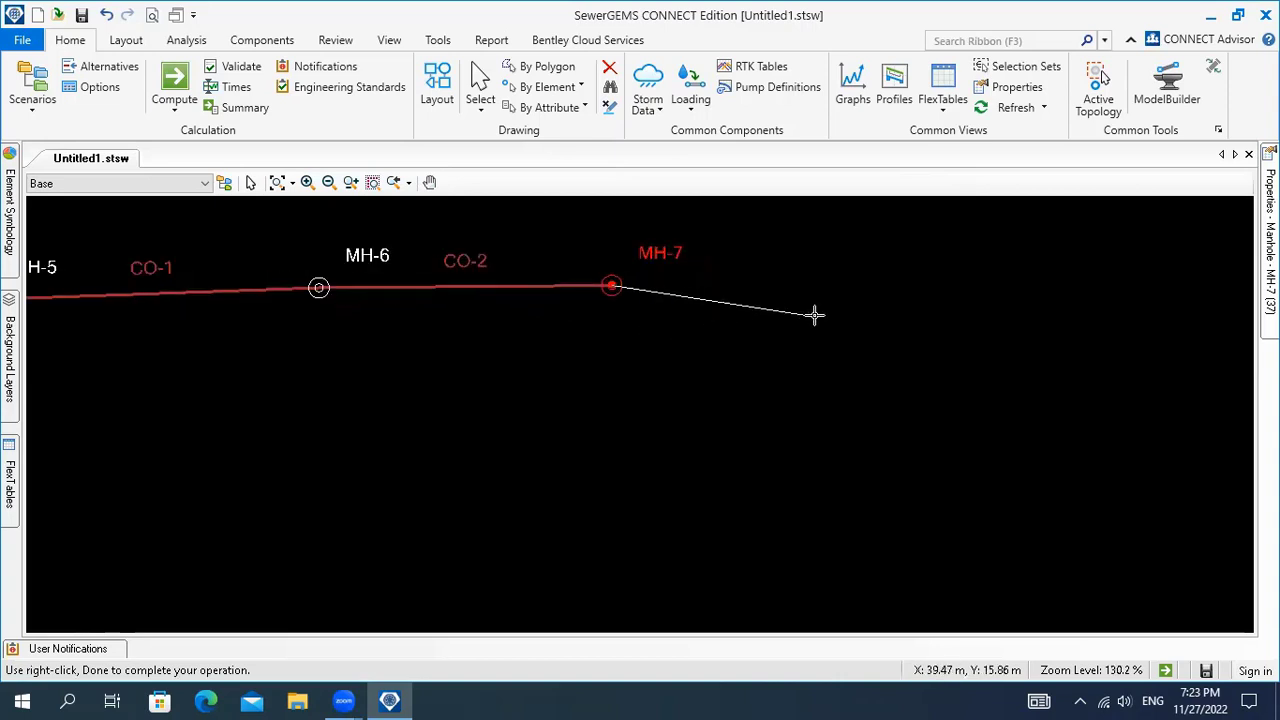
scroll(826, 337, "down", 2)
left_click(861, 330)
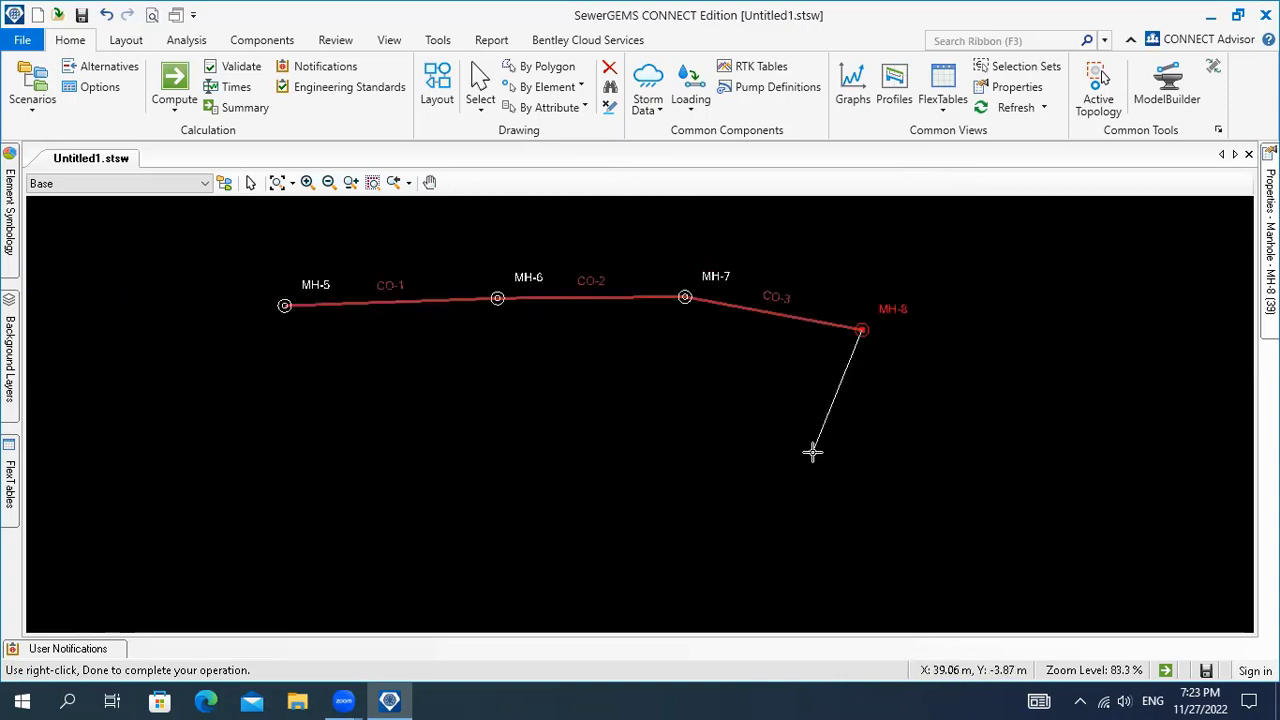
right_click(871, 418)
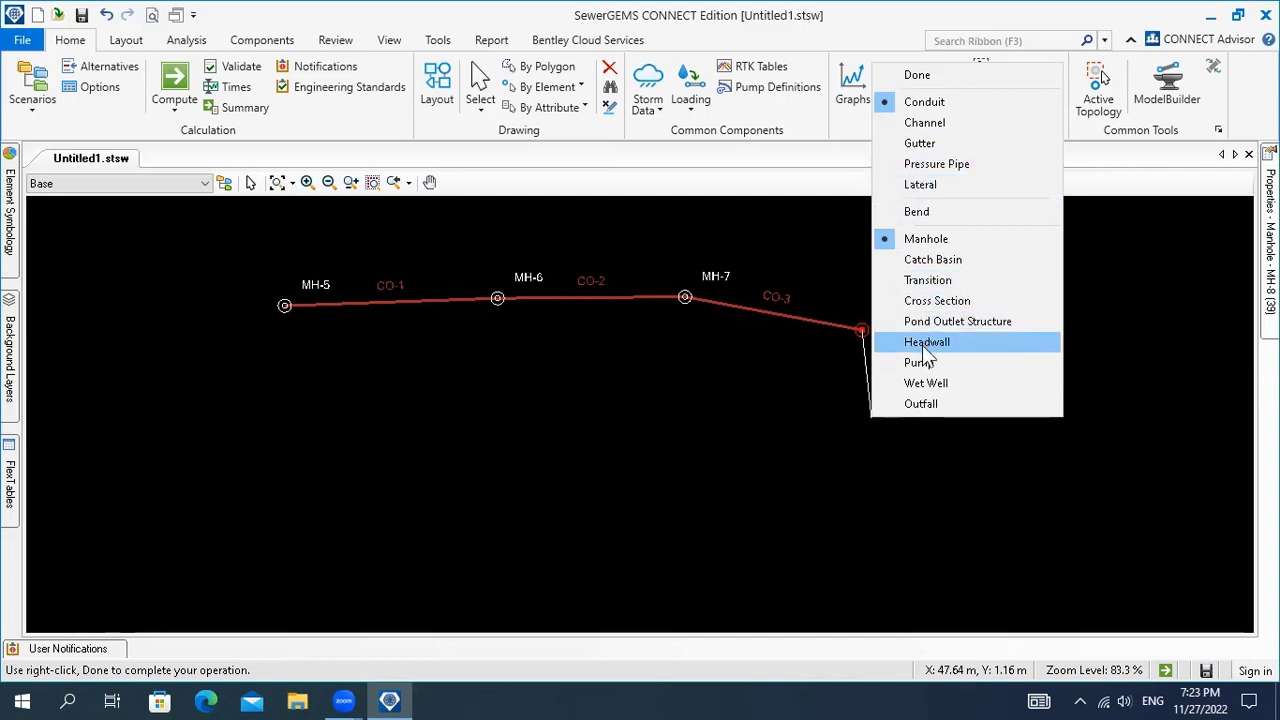
left_click(926, 403)
left_click(938, 410)
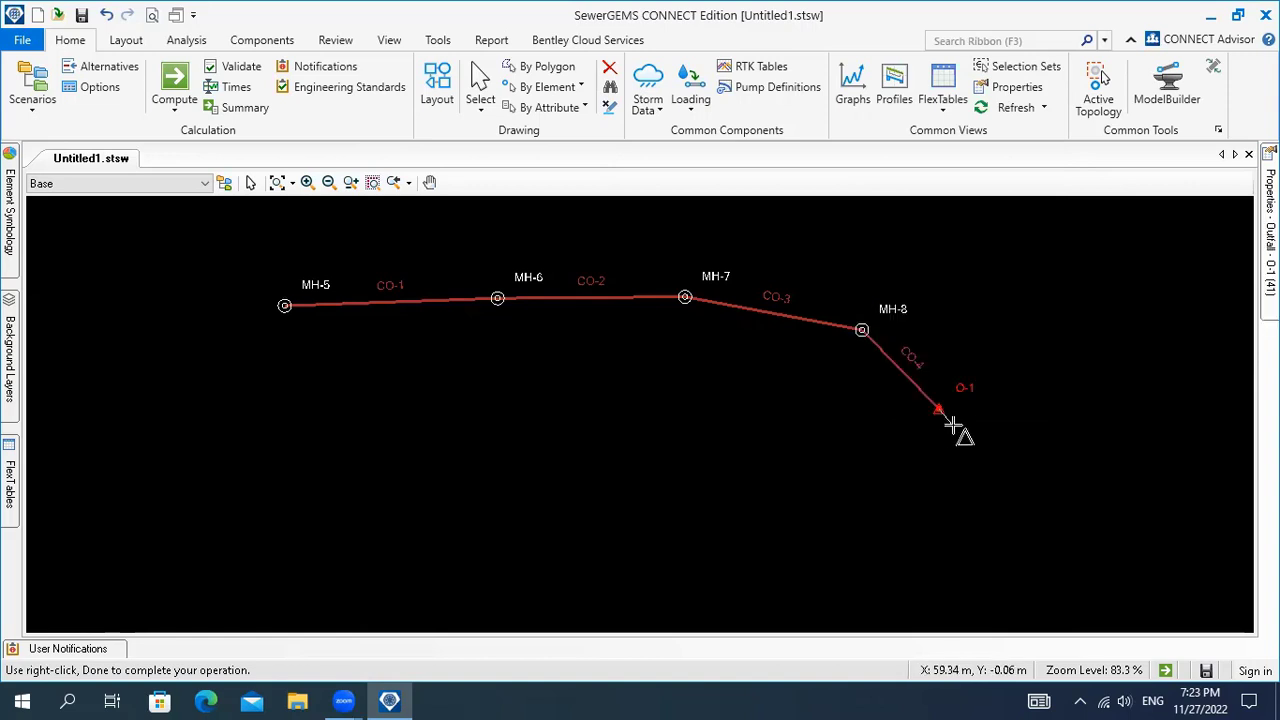
scroll(952, 425, "up", 1)
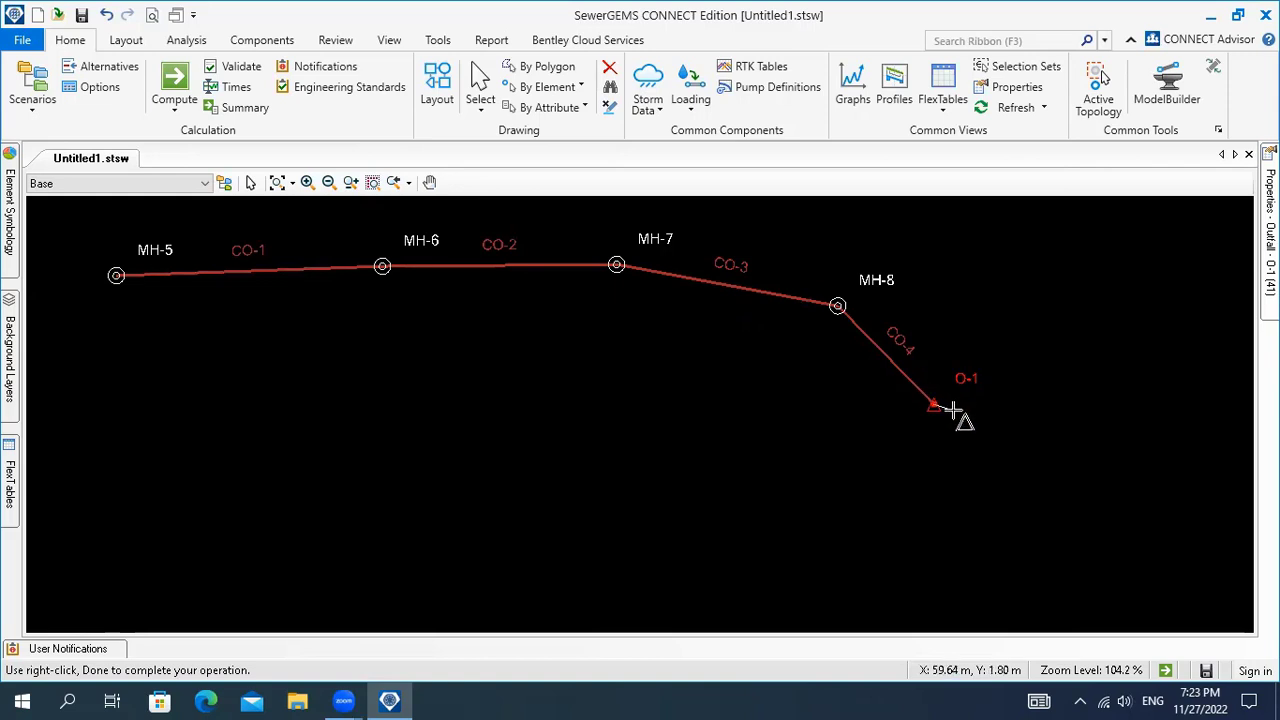
key("Escape")
key("Escape")
left_click(881, 441)
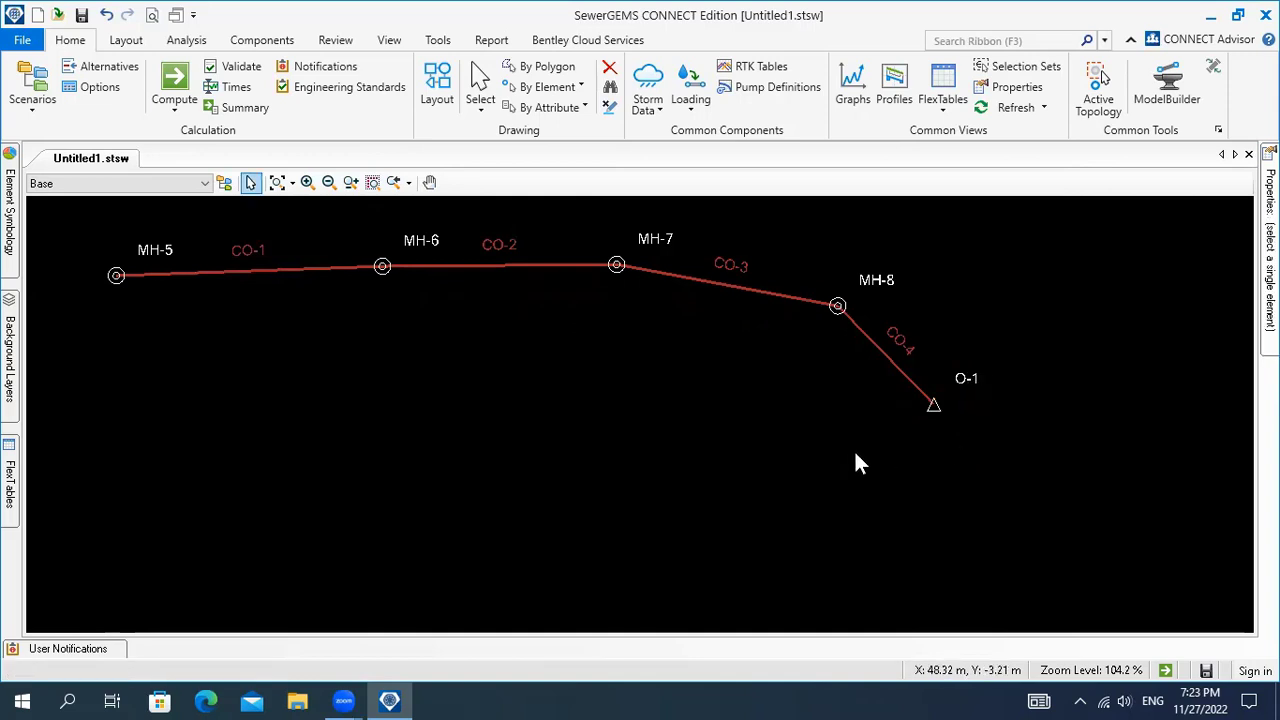
scroll(854, 449, "down", 2)
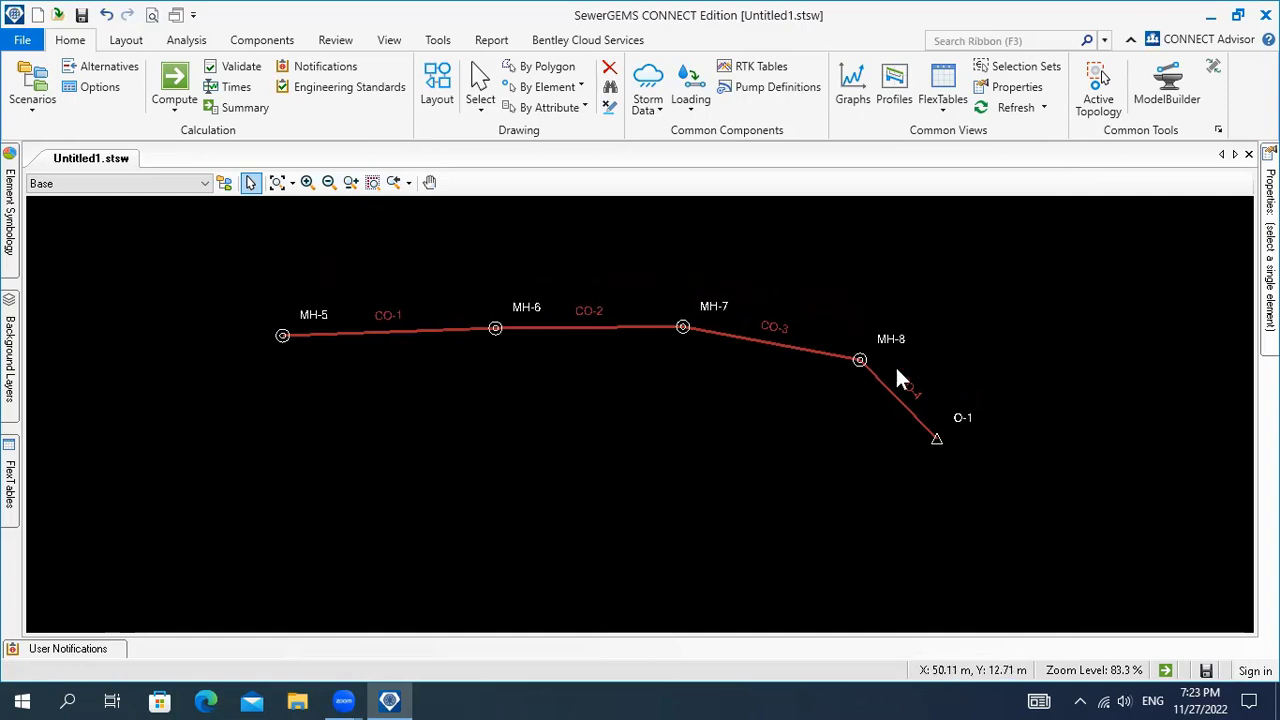
mouse_move(929, 372)
middle_mouse_down()
mouse_move(852, 352)
mouse_move(823, 382)
middle_mouse_up()
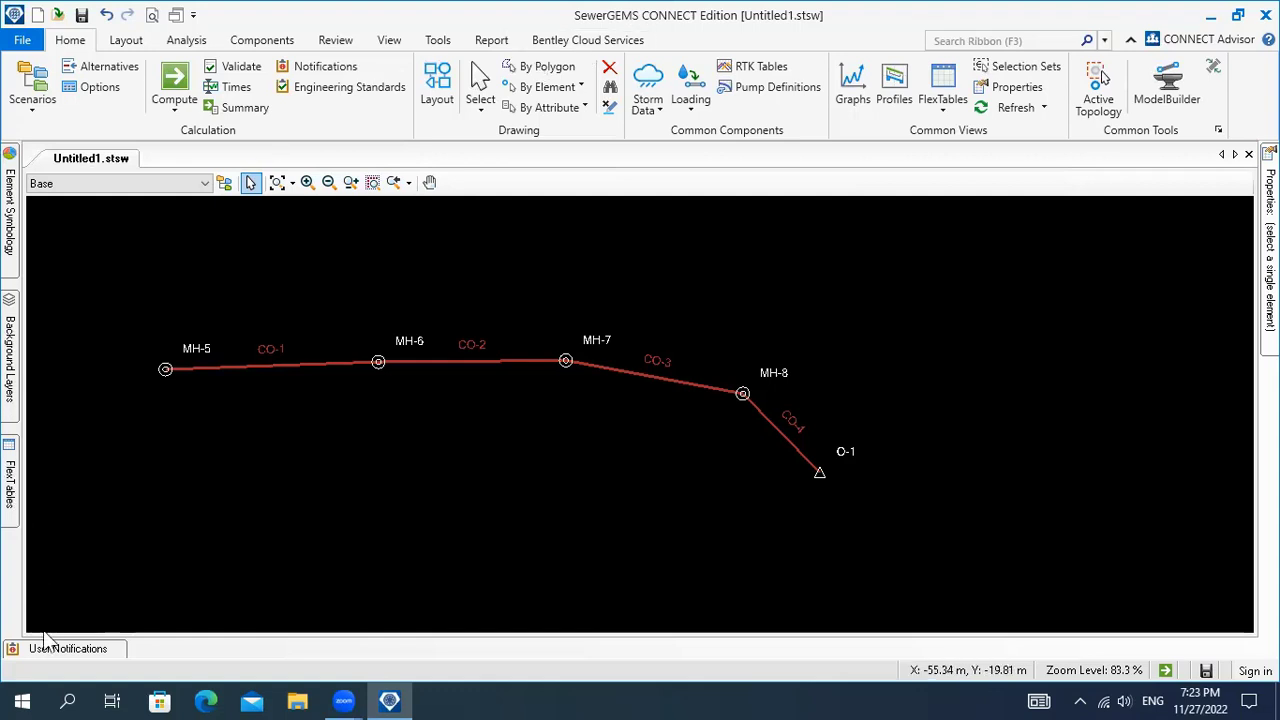
Launch GstarCAD 2021 from the GstarCAD 2021 folder under G in the Start menu.
left_click(20, 700)
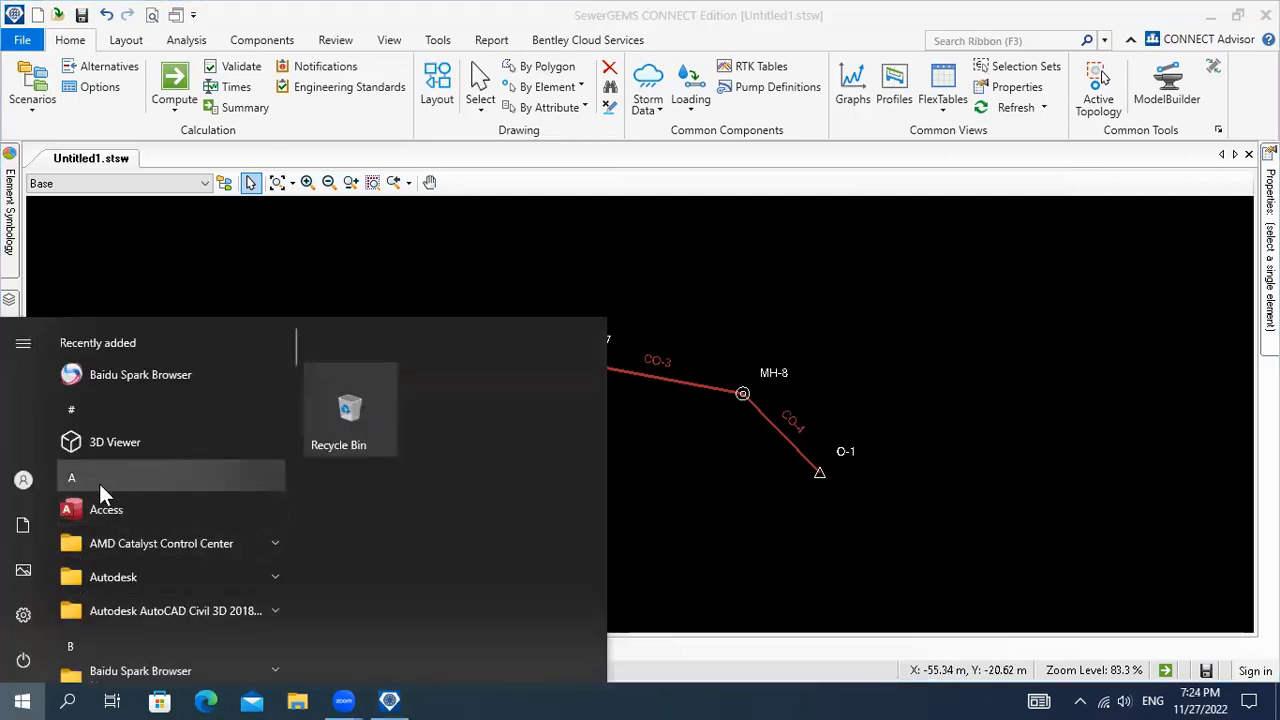
left_click(101, 478)
left_click(151, 438)
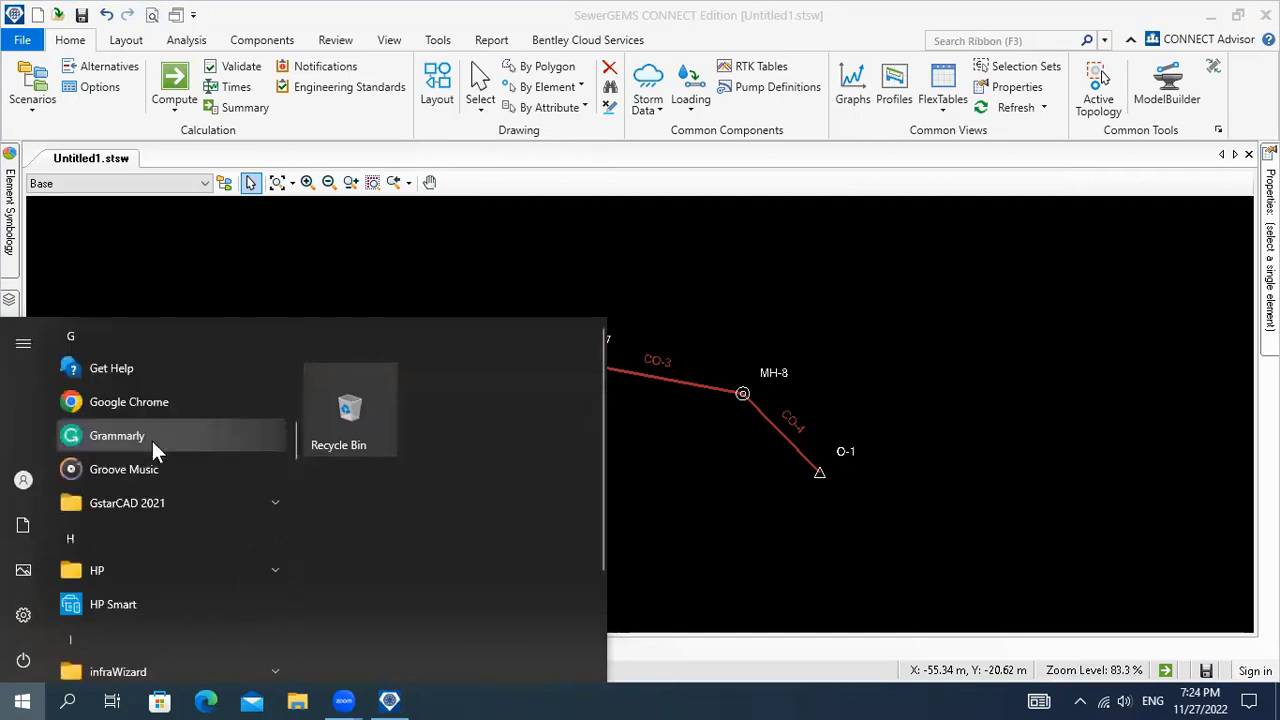
left_click(150, 506)
left_click(147, 496)
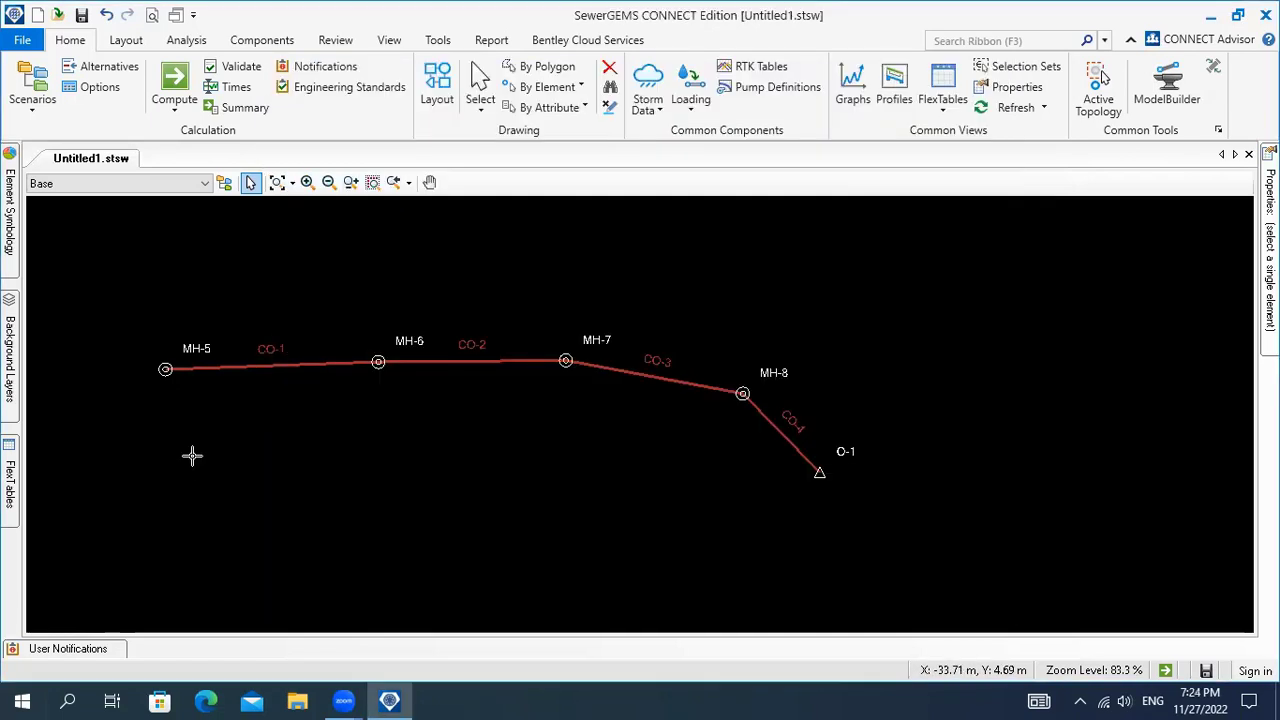
left_click_drag(191, 457, 235, 440)
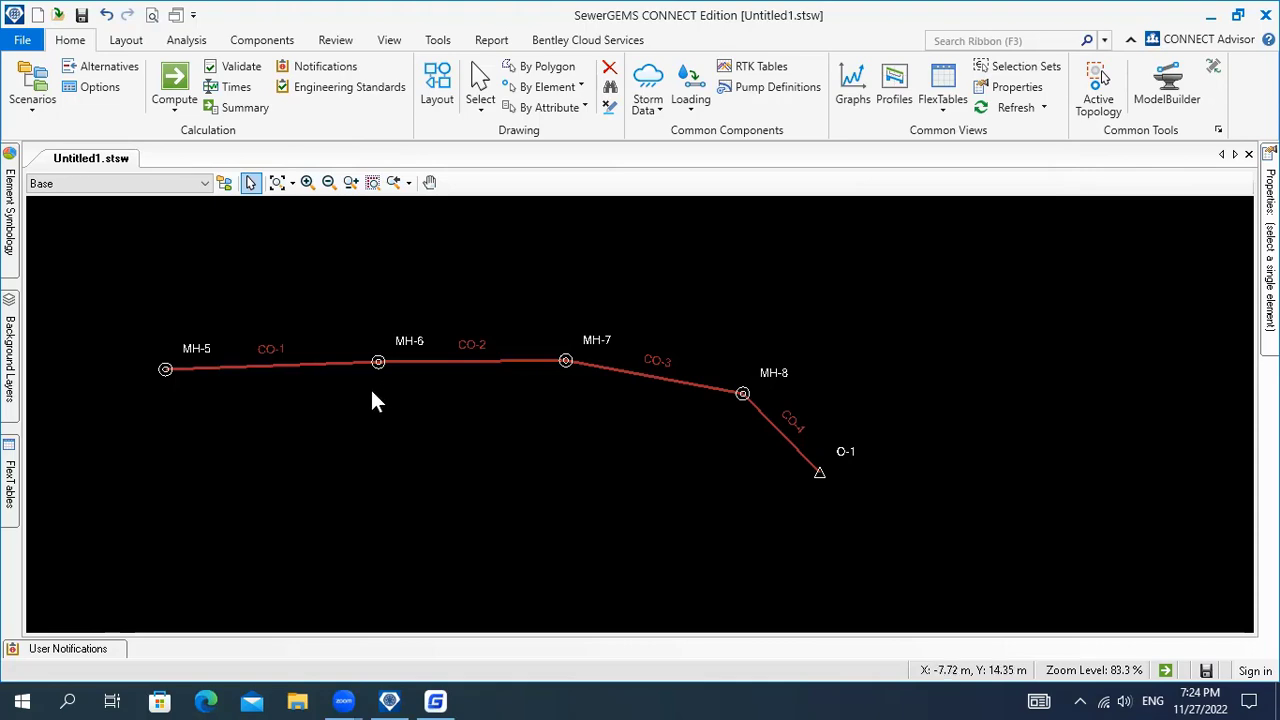
Draw the first sewer polyline with five vertices sloping from upper left to lower right.
left_click(435, 701)
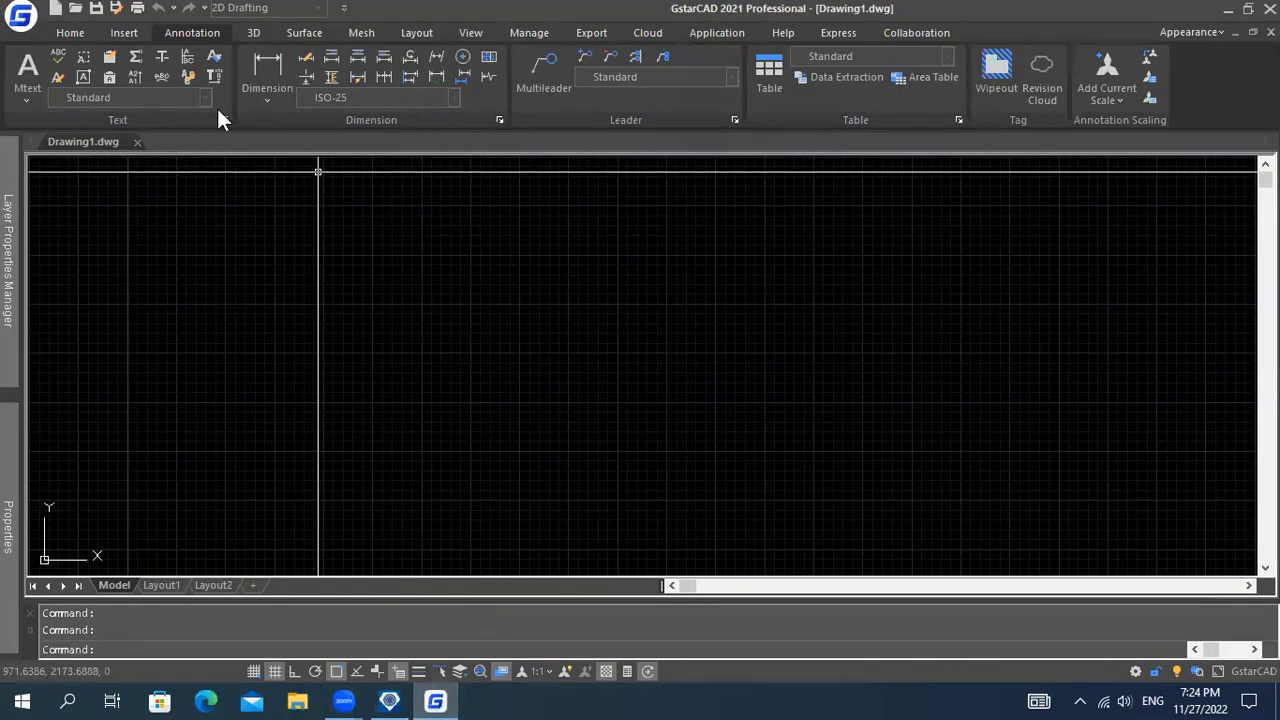
left_click(70, 32)
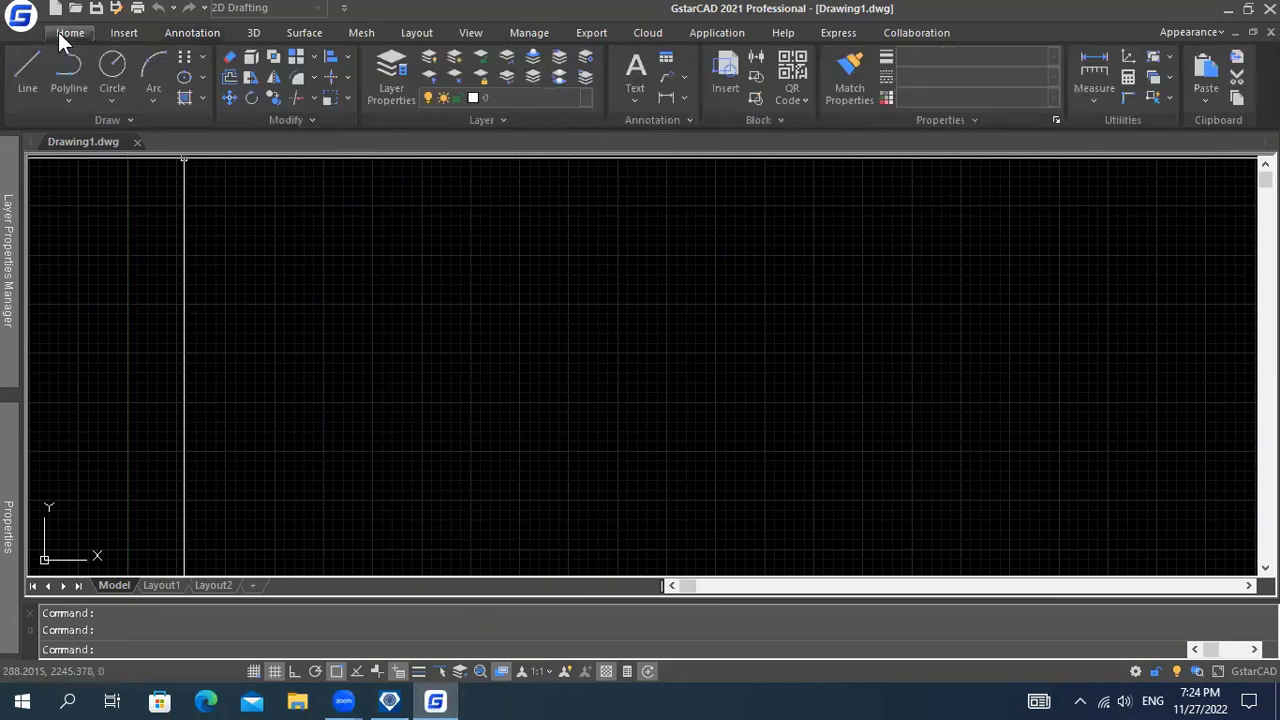
left_click(28, 78)
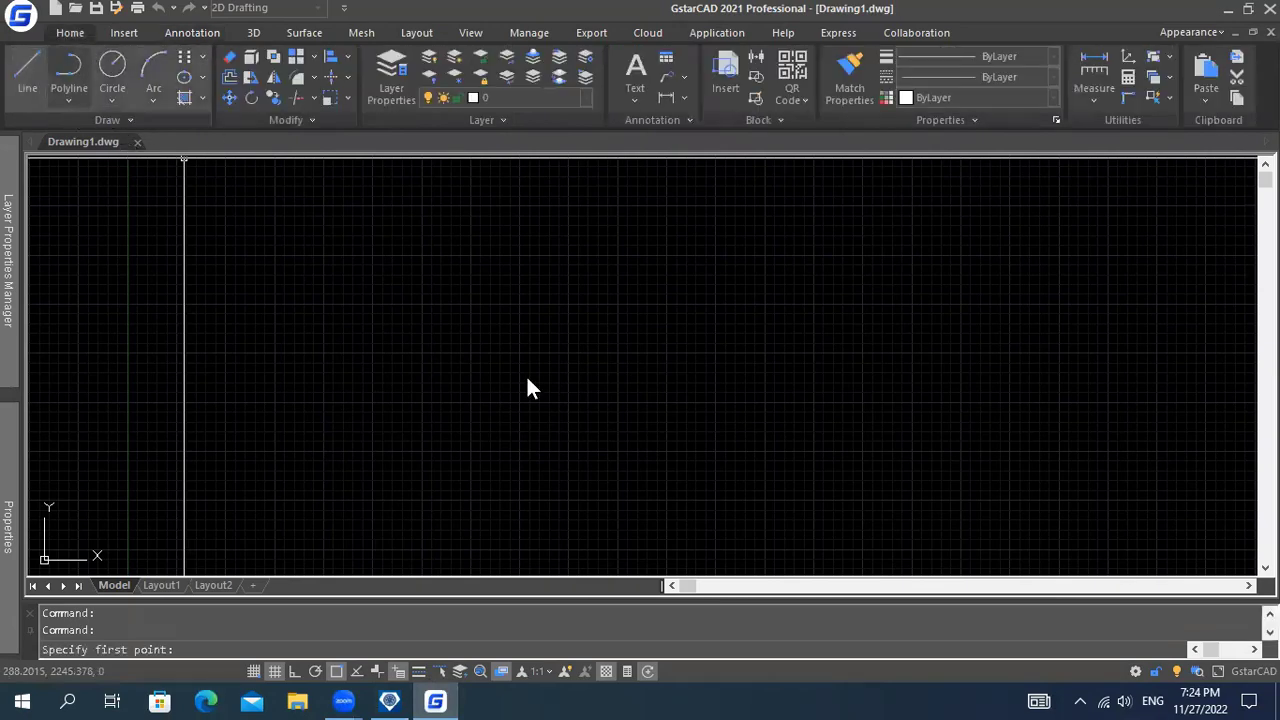
left_click(313, 273)
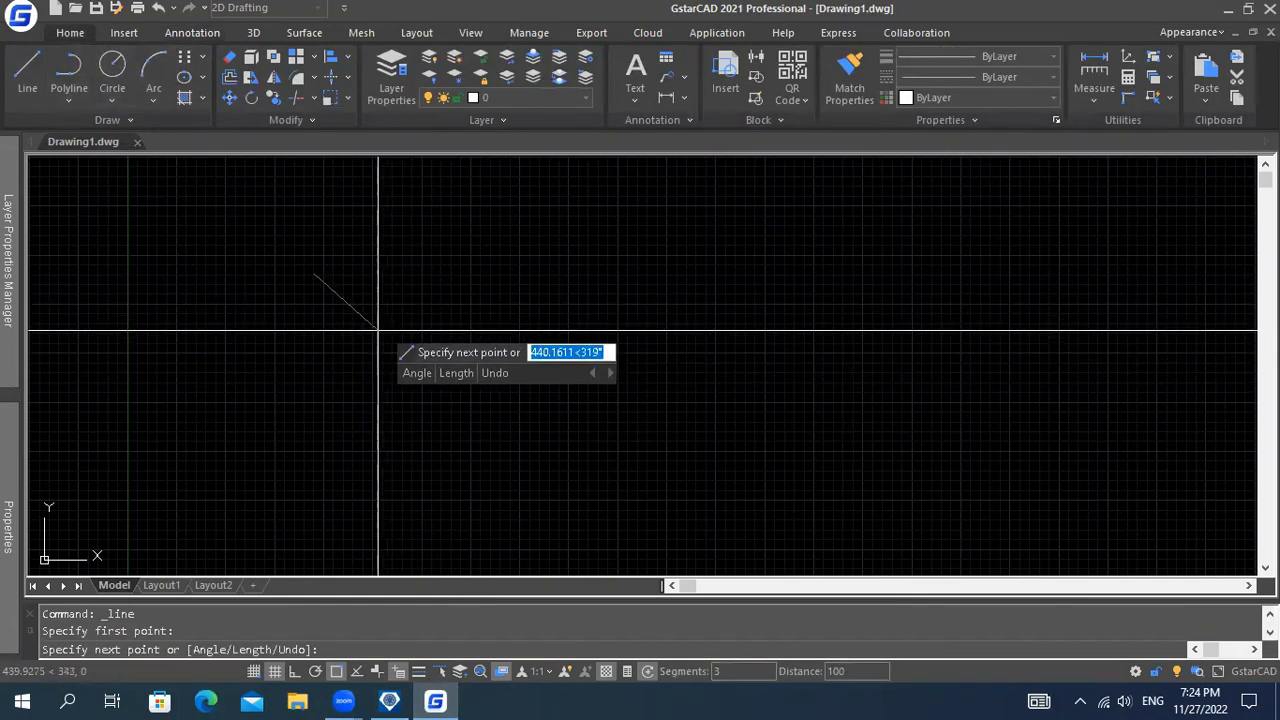
scroll(349, 306, "up", 2)
left_click(448, 328)
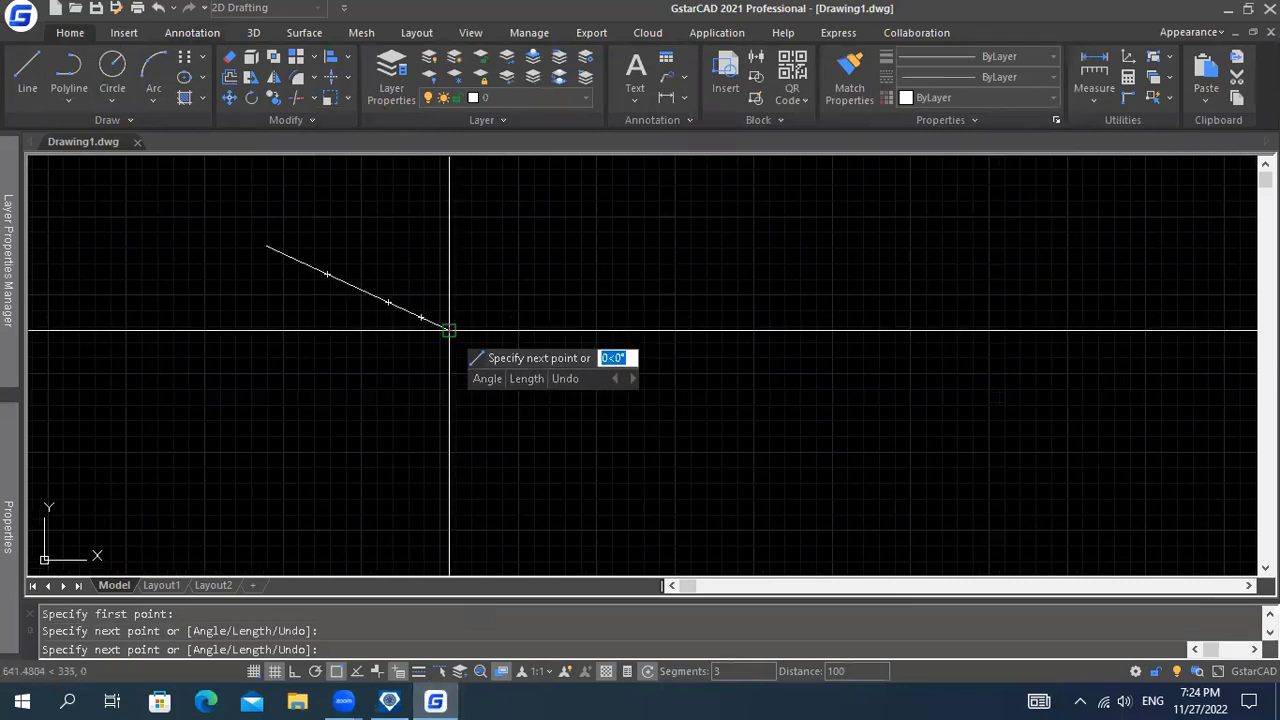
left_click(617, 408)
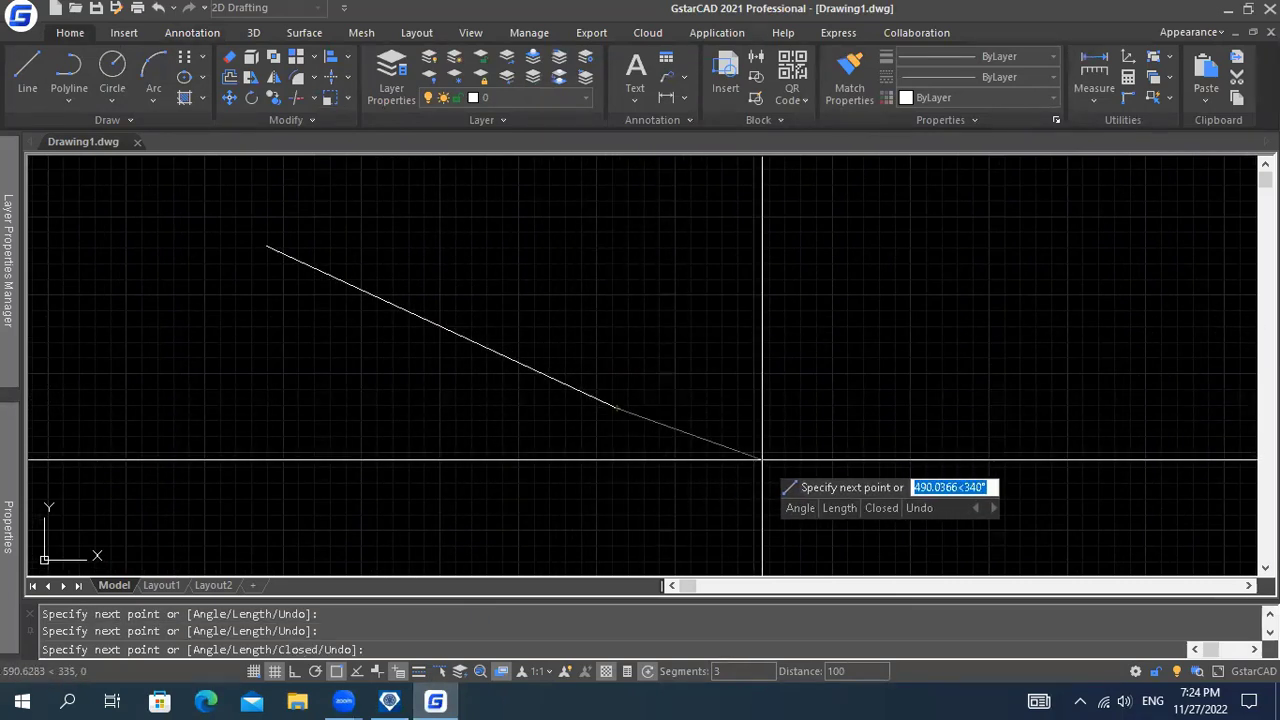
scroll(770, 438, "up", 1)
left_click(783, 428)
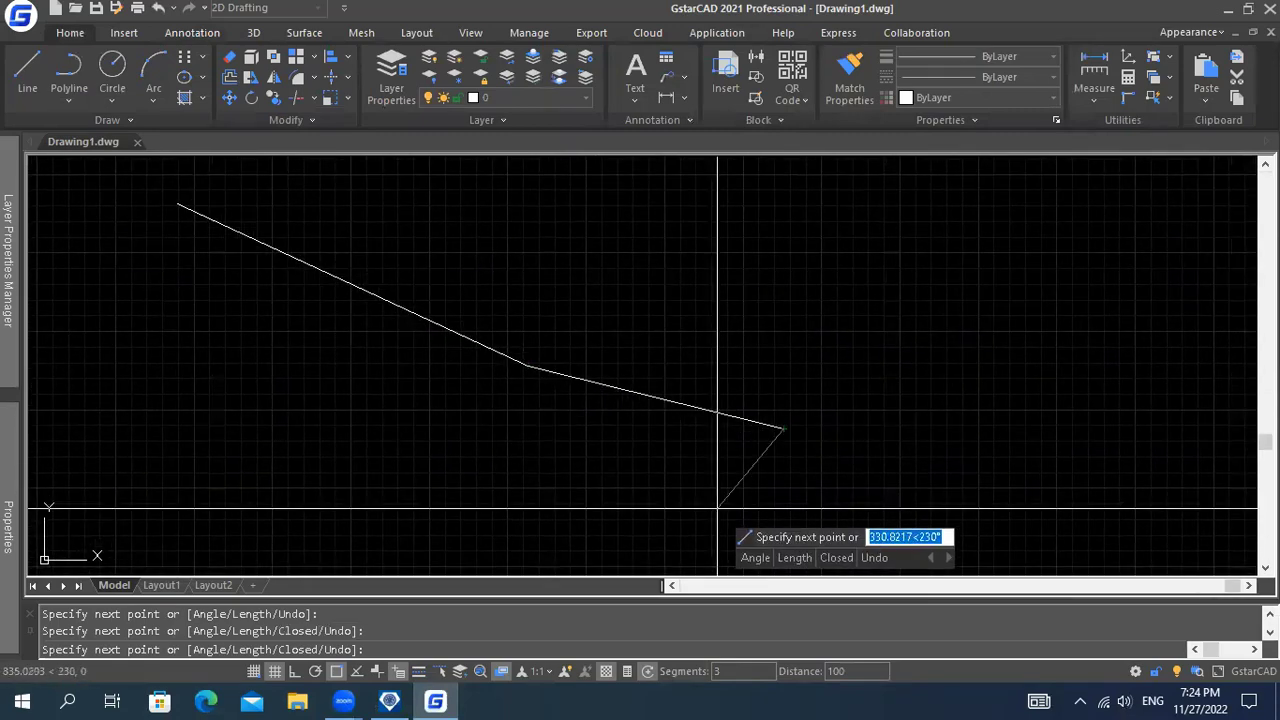
middle_click_drag(962, 448, 921, 416)
left_click(921, 416)
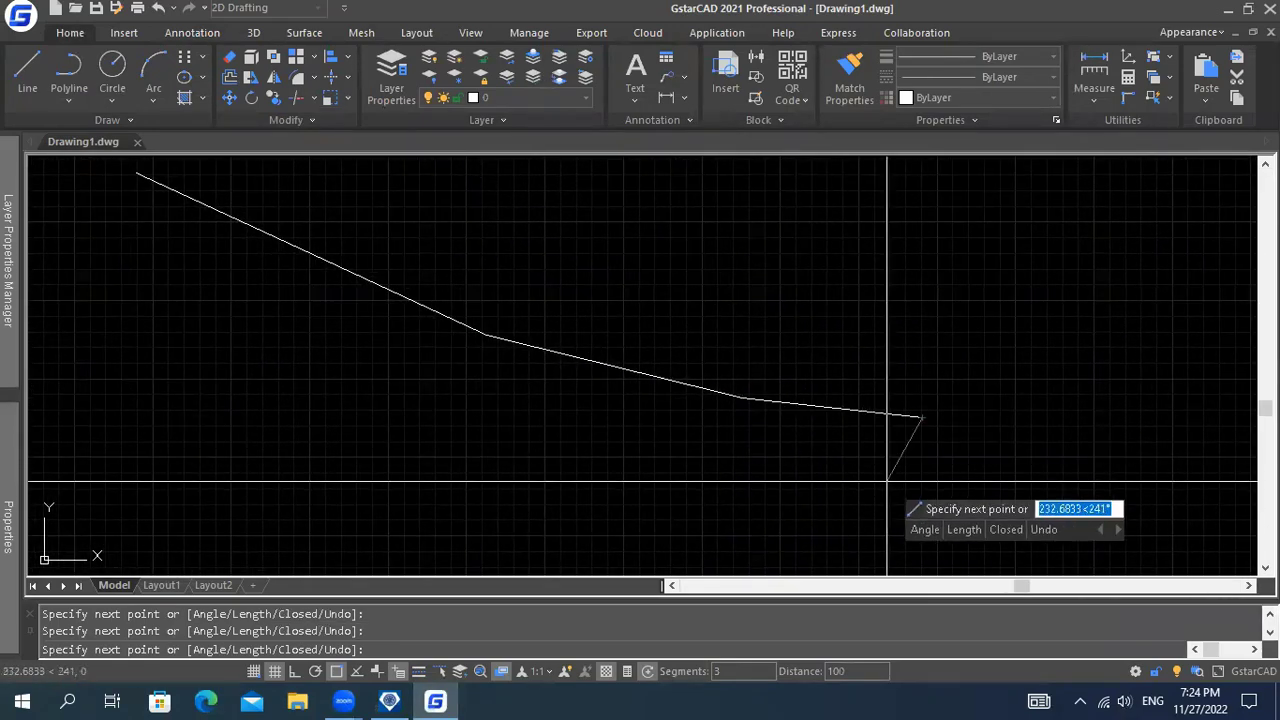
key("Escape")
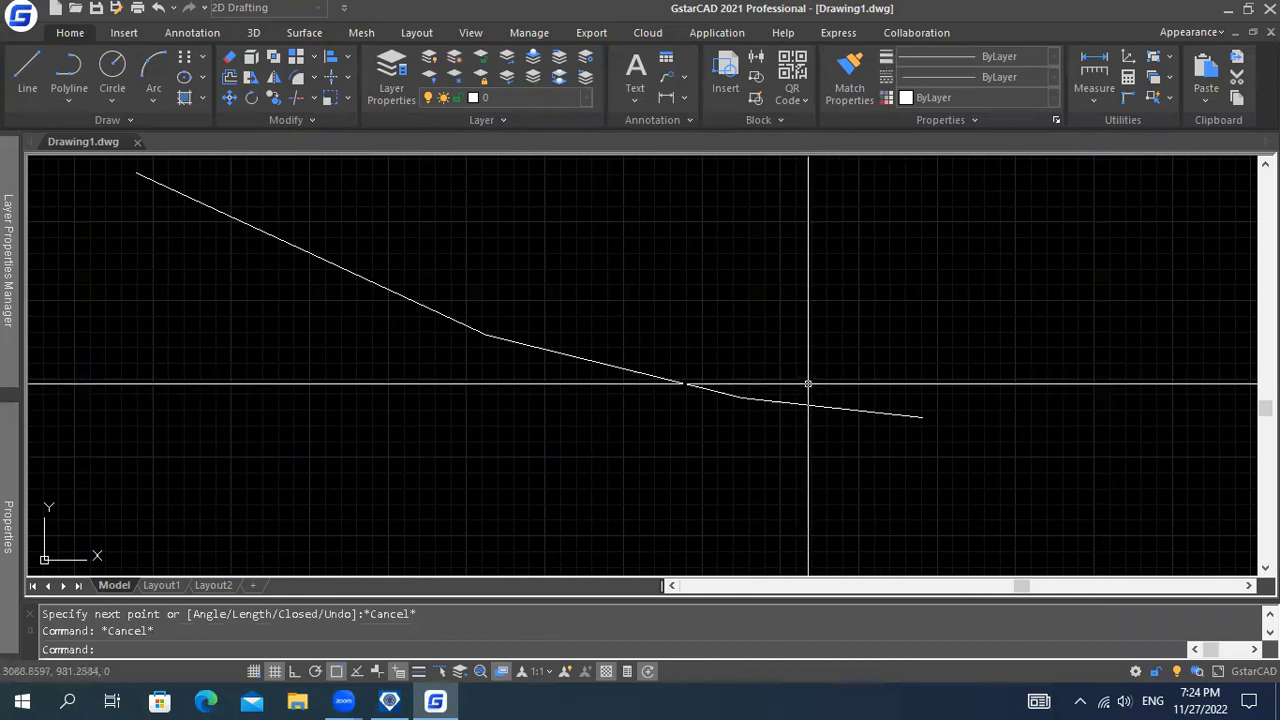
Select each piece of the first polyline to verify it, then clear the selection.
left_click(806, 383)
left_click(791, 437)
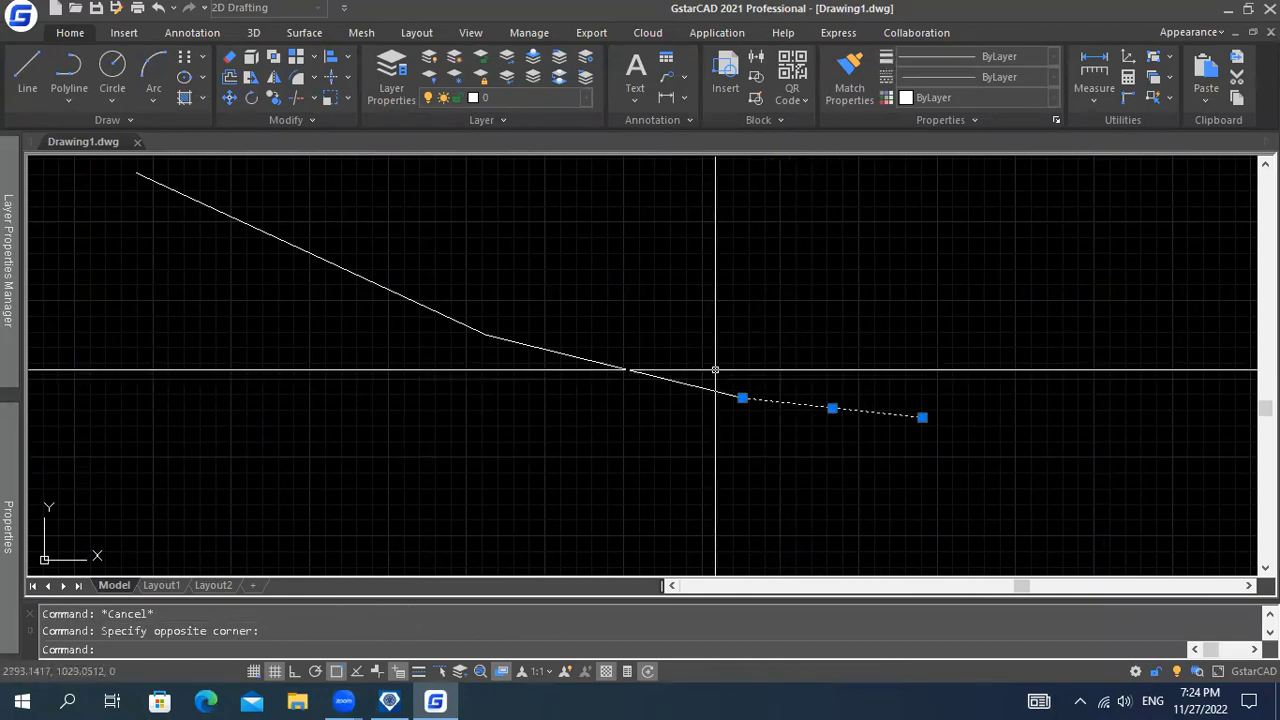
left_click(620, 343)
left_click(580, 400)
middle_click_drag(580, 400, 651, 466)
left_click(534, 348)
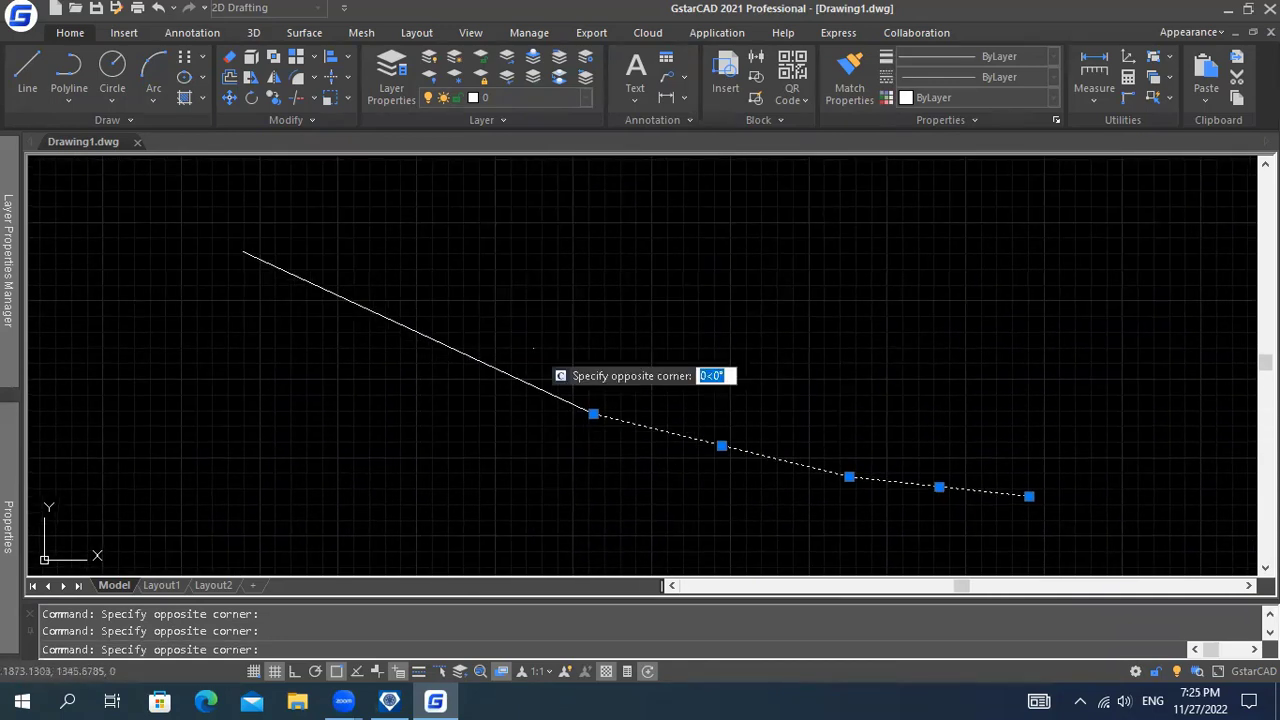
left_click(389, 329)
key("Escape")
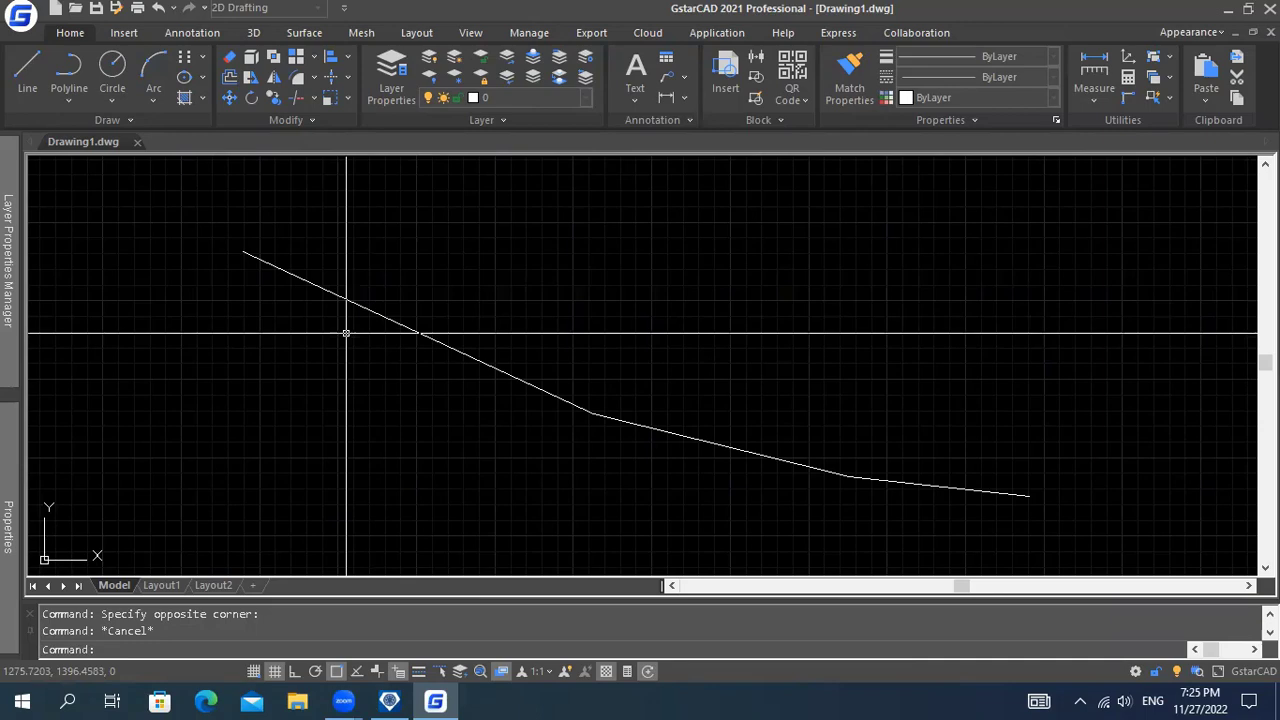
left_click(69, 75)
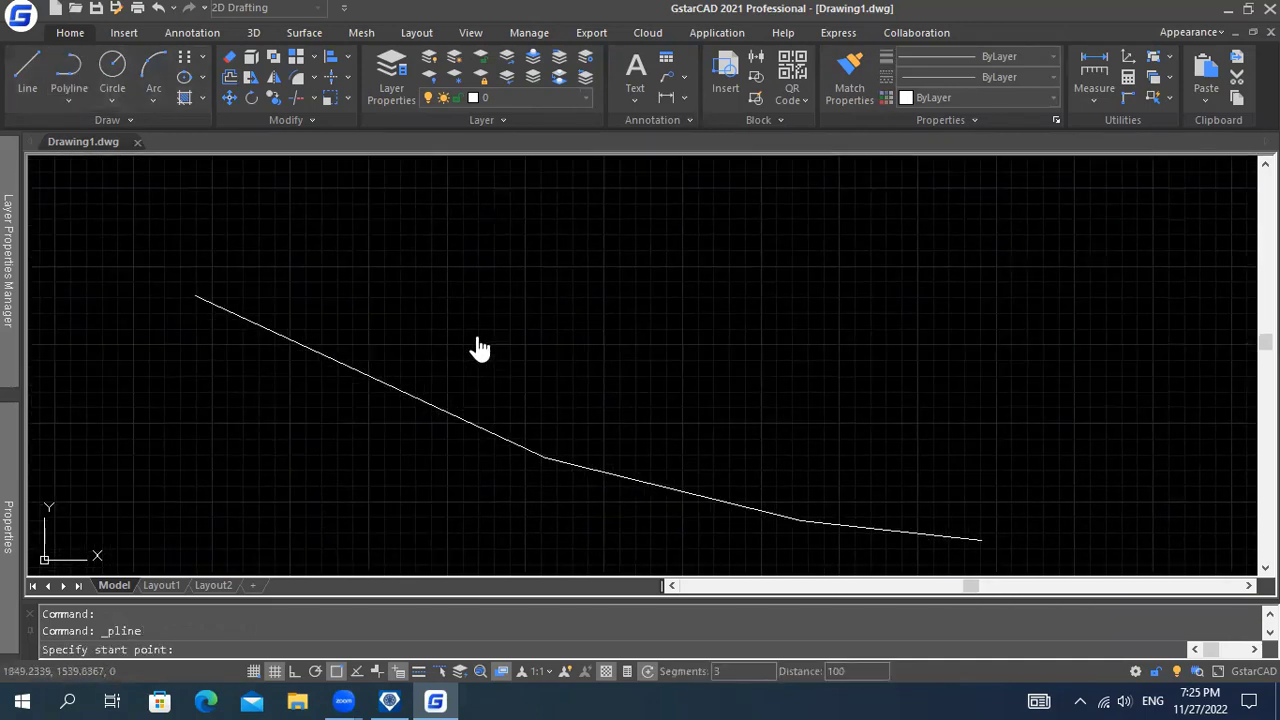
Draw a five-vertex sewer polyline above the first one and select it to check.
left_click(247, 232)
left_click(400, 308)
left_click(599, 383)
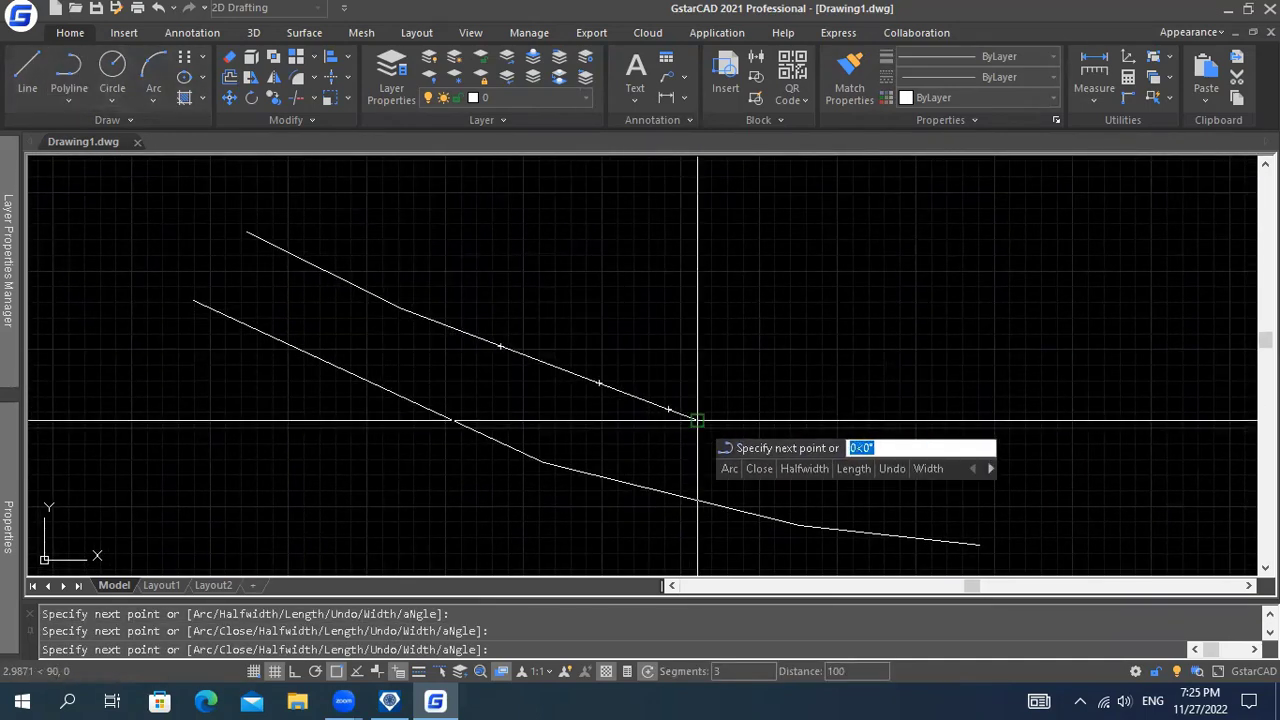
left_click(920, 453)
left_click(1020, 460)
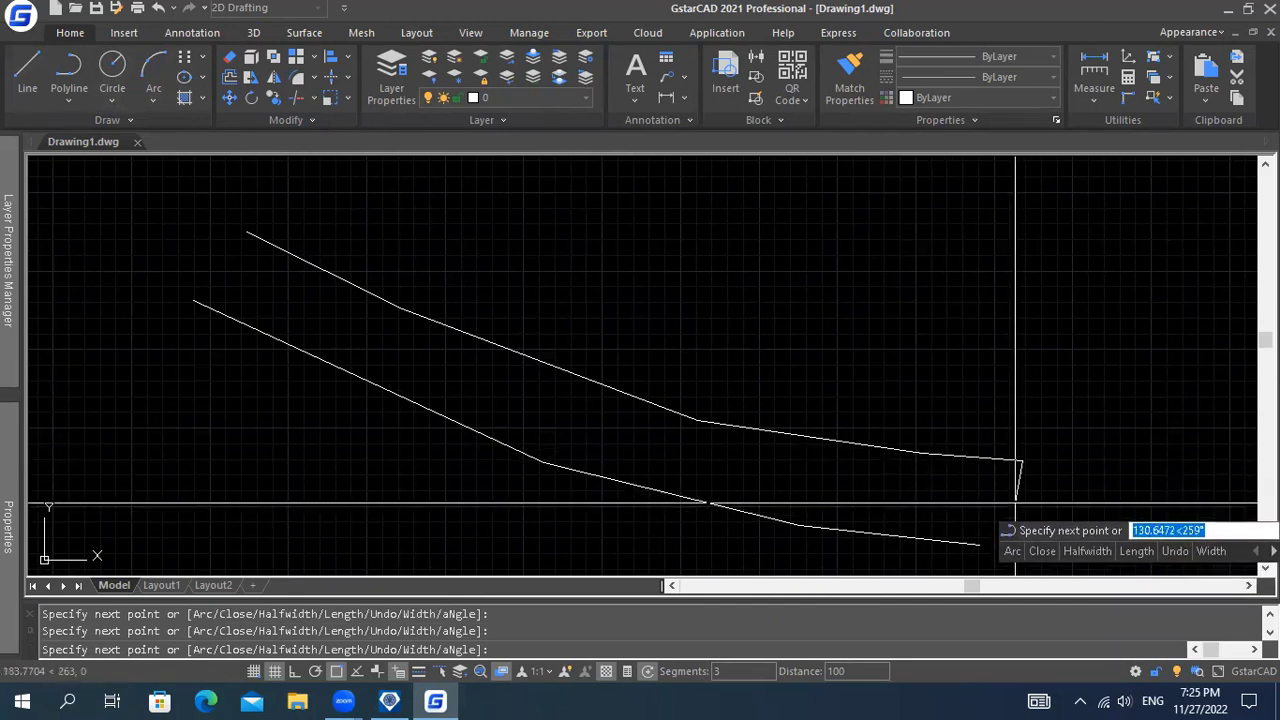
key("Escape")
left_click(900, 438)
left_click(878, 468)
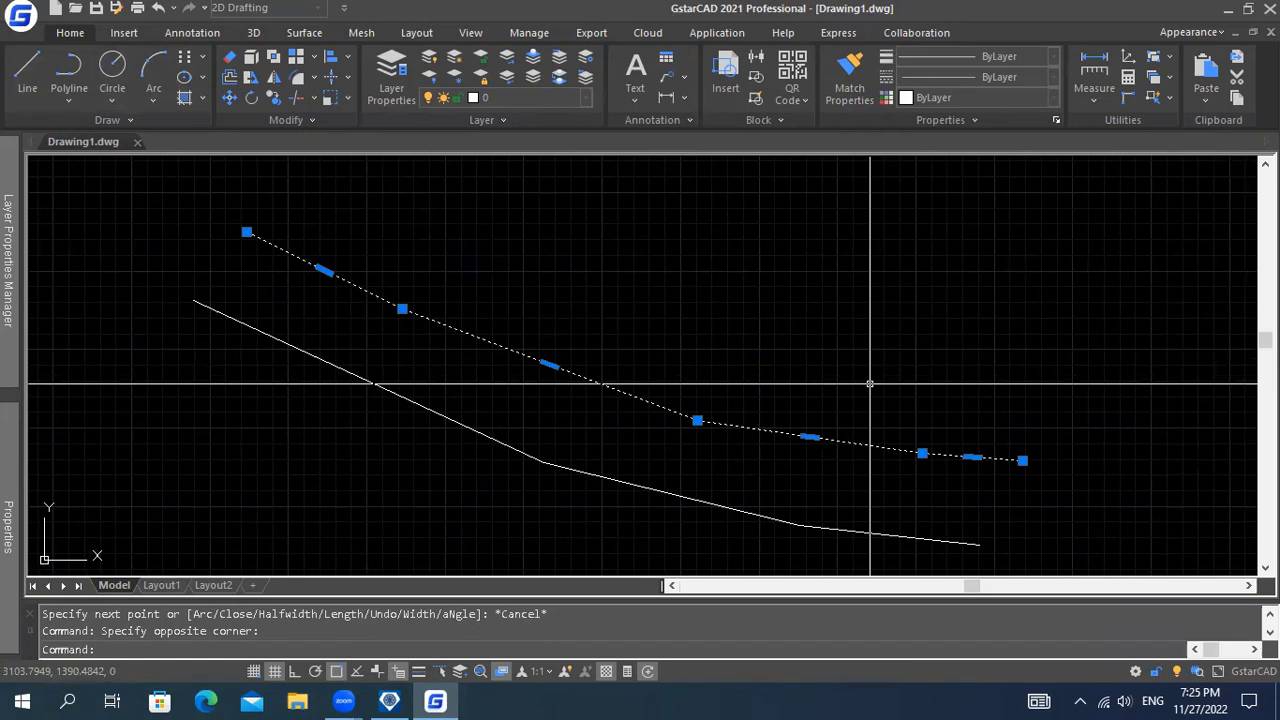
Draw manhole circles with the C command at the upper polyline's left and right ends.
type("c")
key("Return")
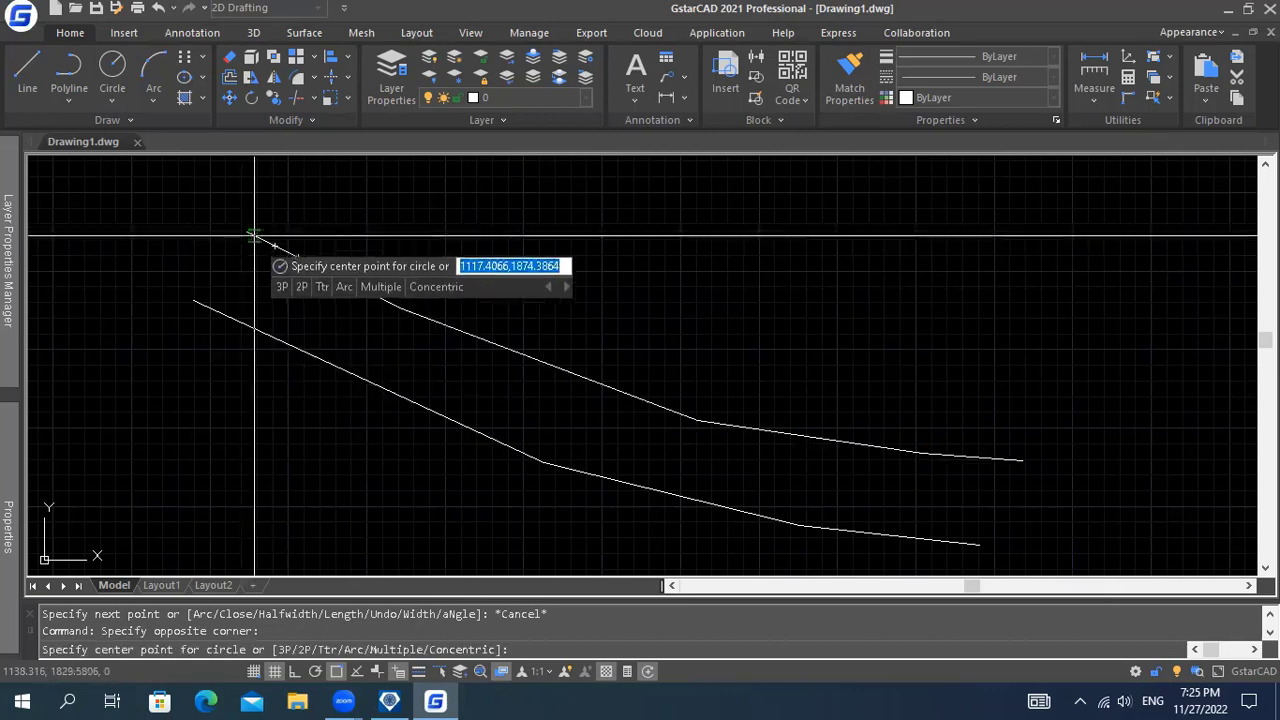
left_click(247, 232)
left_click(250, 269)
type("c")
key("Return")
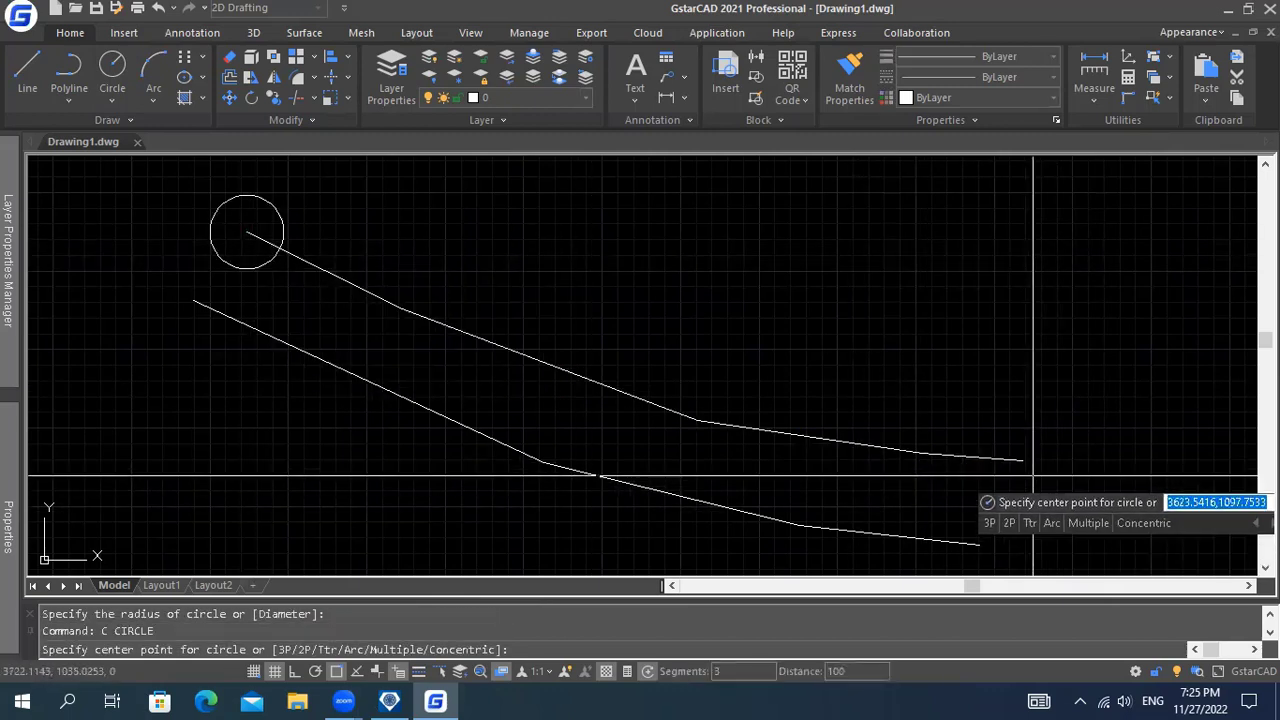
left_click(1022, 460)
left_click(1005, 487)
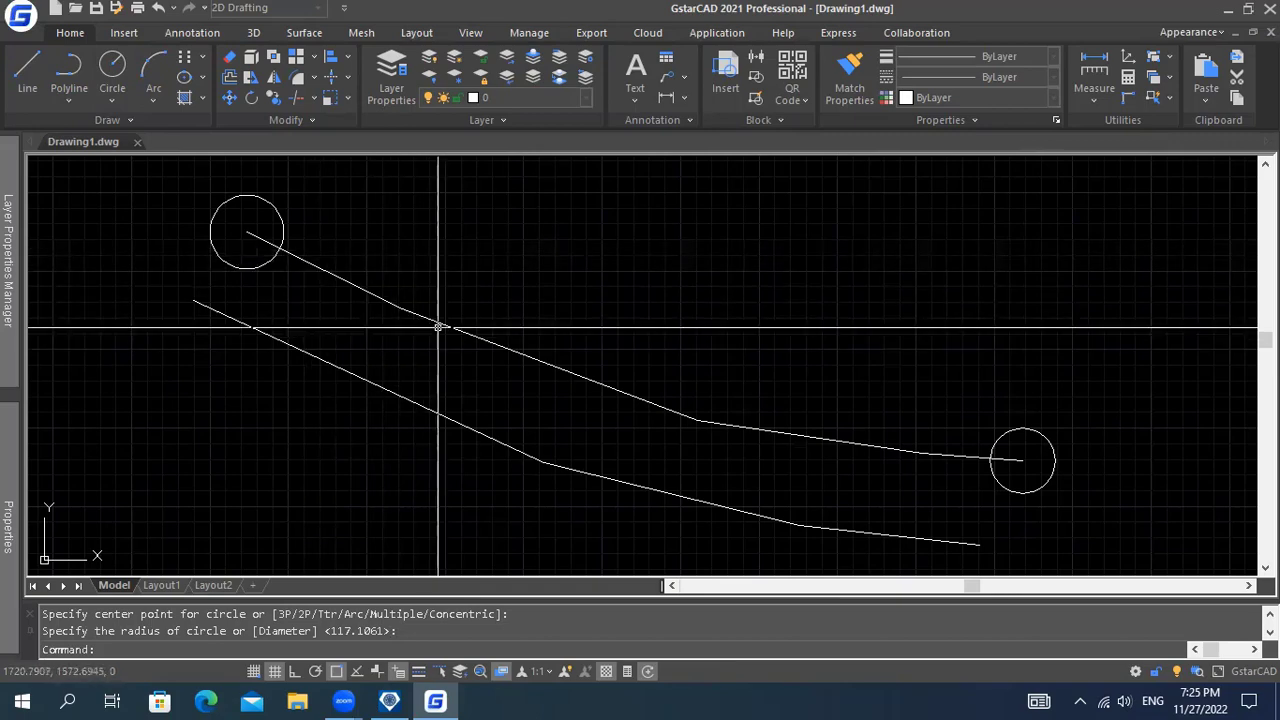
Pan down and sketch a short two-segment sloping line above the upper polyline.
middle_click_drag(434, 371, 446, 452)
left_click(69, 75)
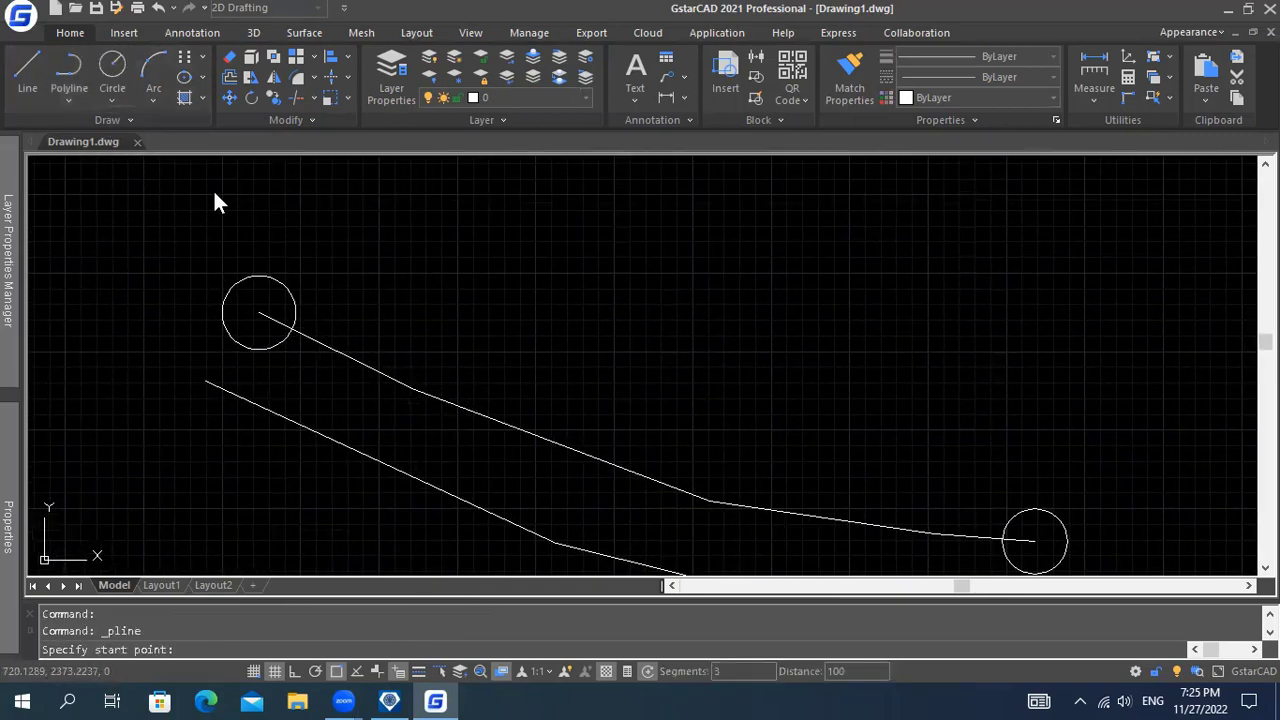
left_click(284, 251)
left_click(437, 319)
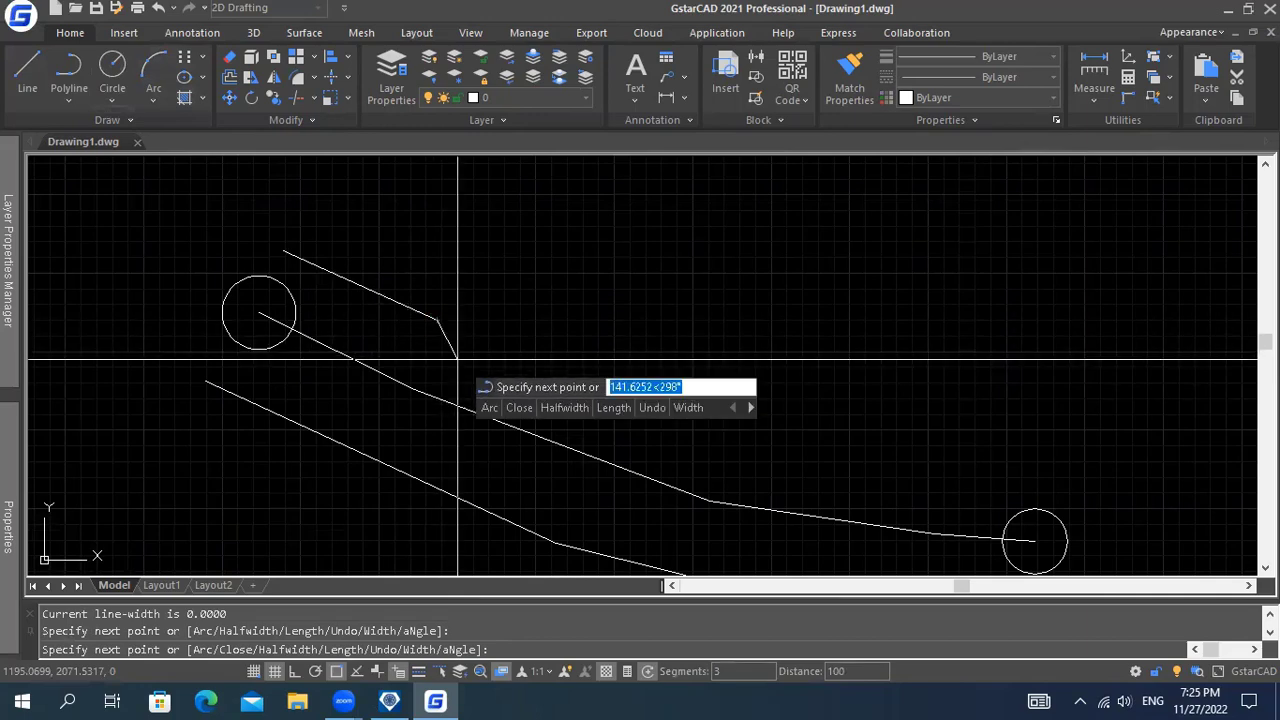
key("Return")
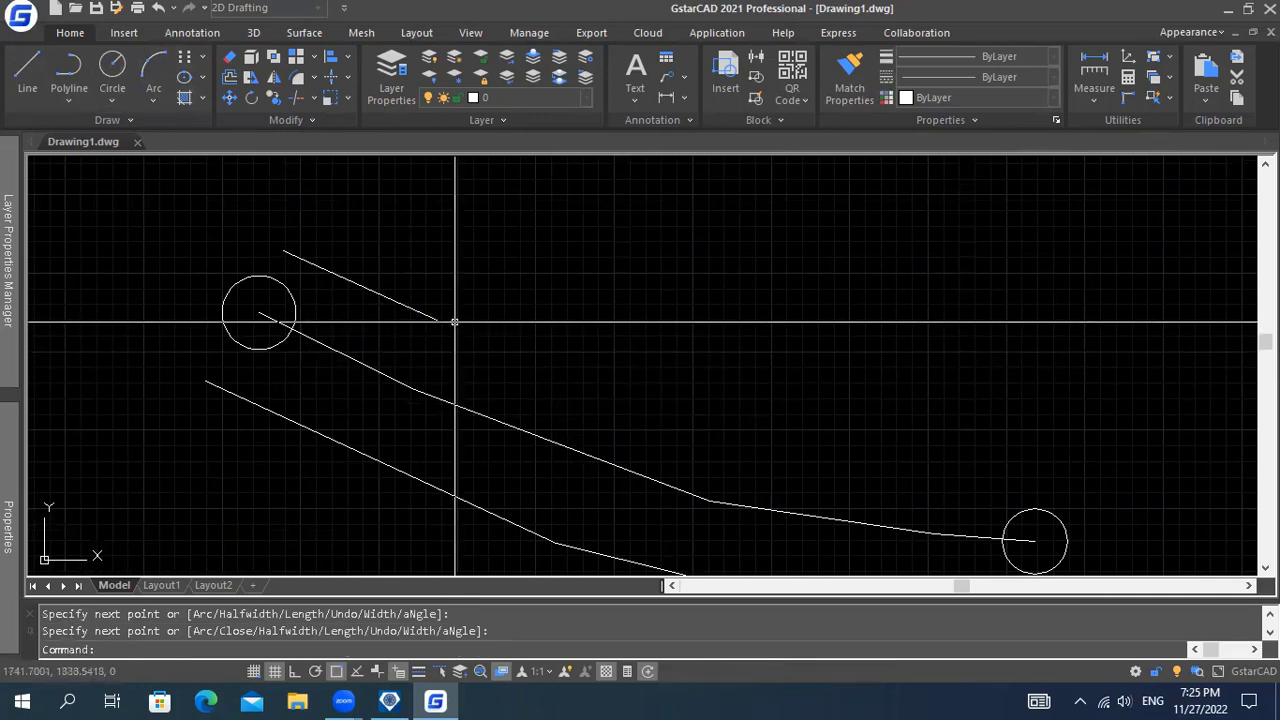
key("Return")
left_click(437, 319)
left_click(585, 352)
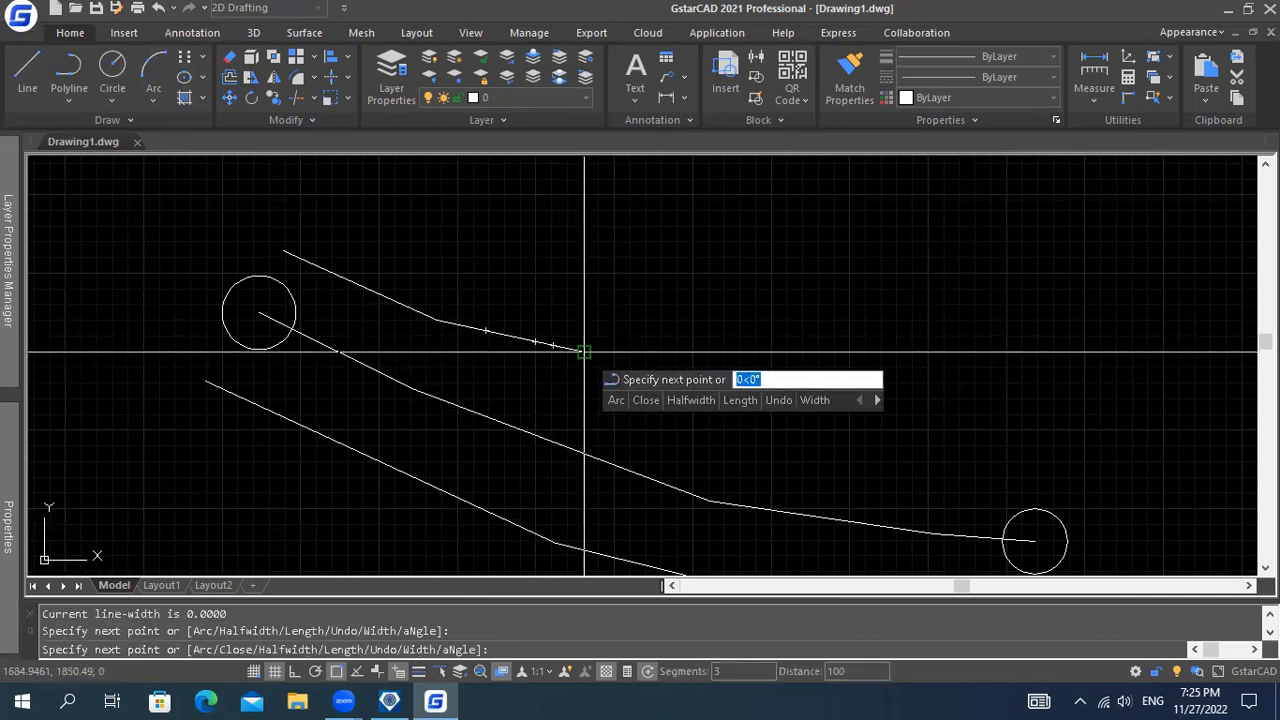
key("Return")
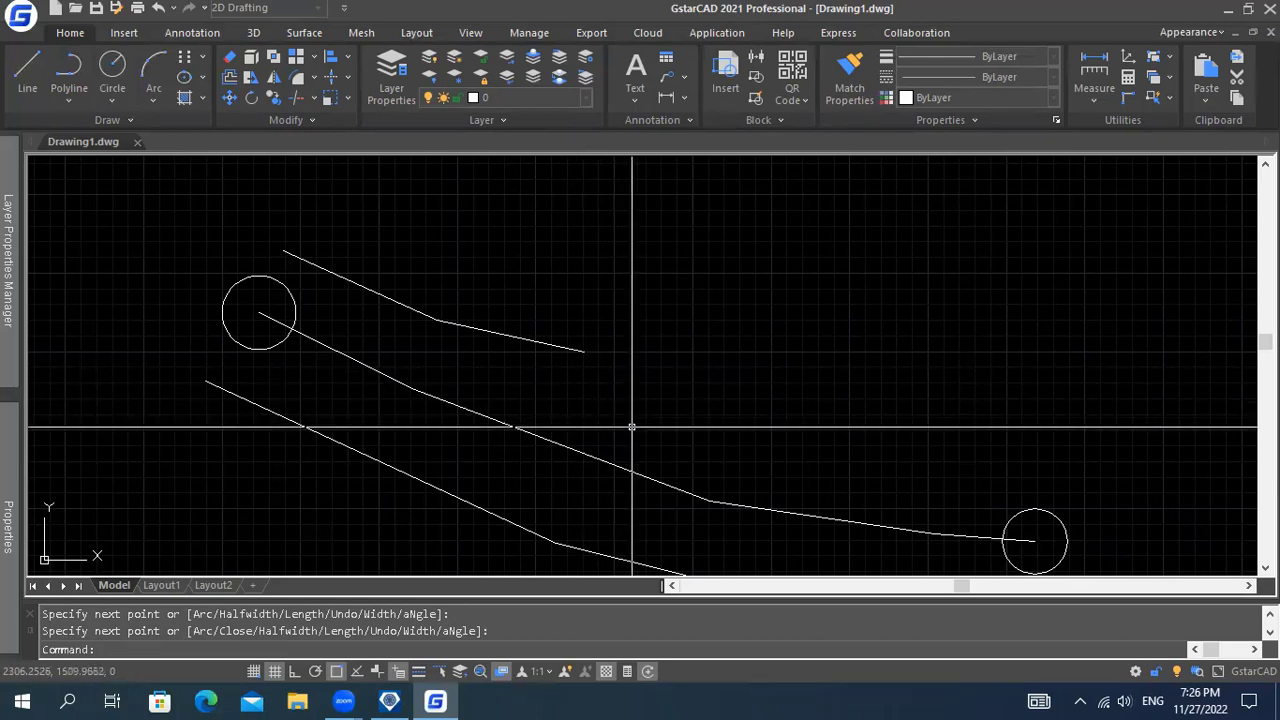
mouse_move(631, 427)
middle_mouse_down()
mouse_move(629, 386)
mouse_move(548, 377)
middle_mouse_up()
scroll(630, 380, "down", 4)
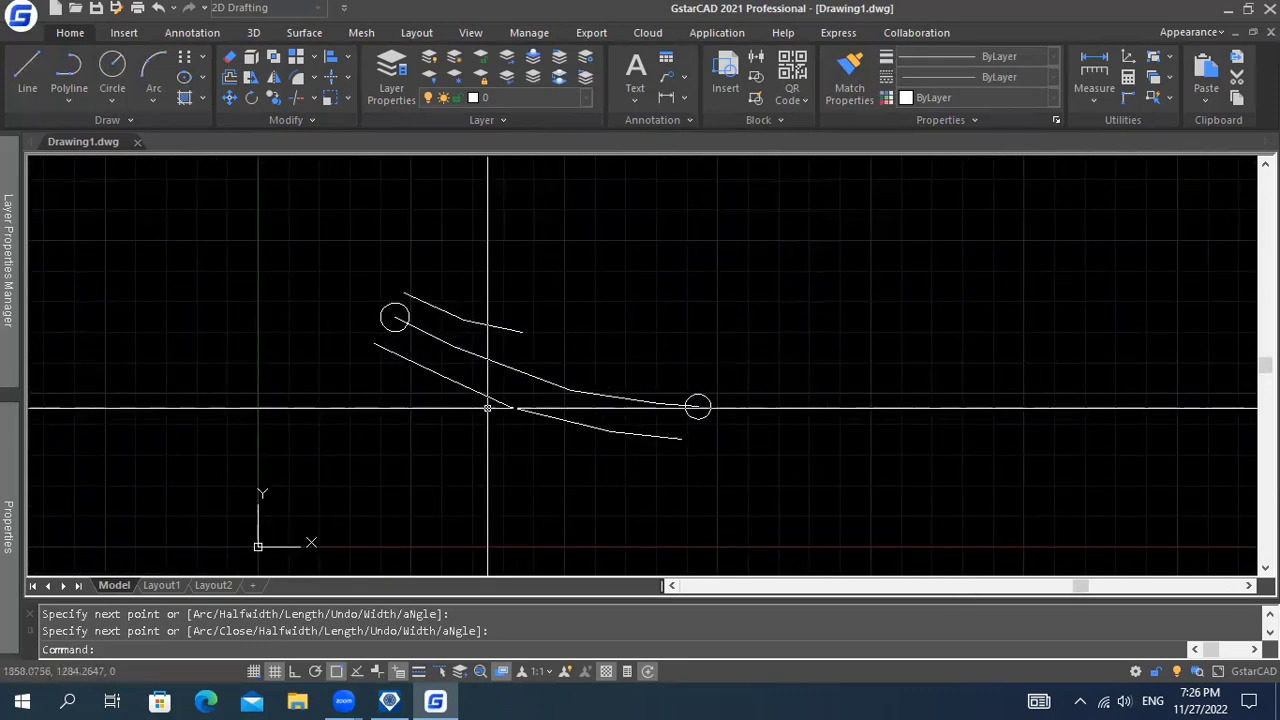
left_click(389, 701)
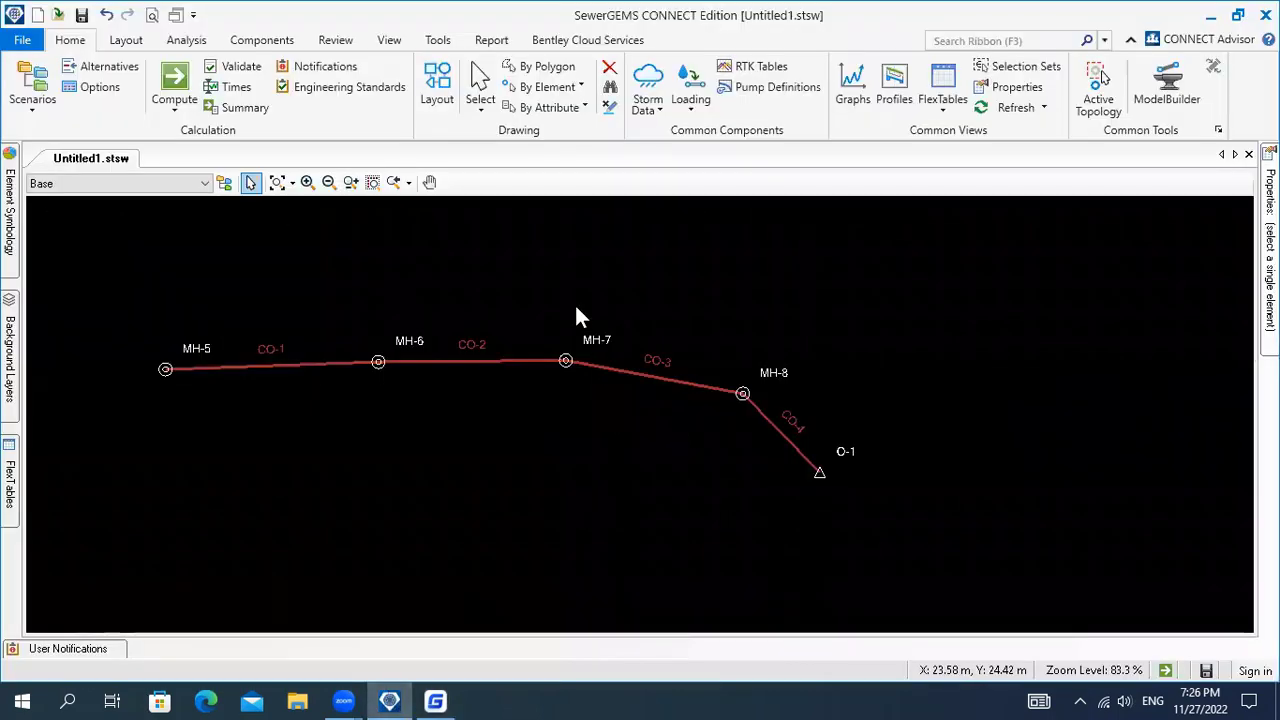
left_click(435, 701)
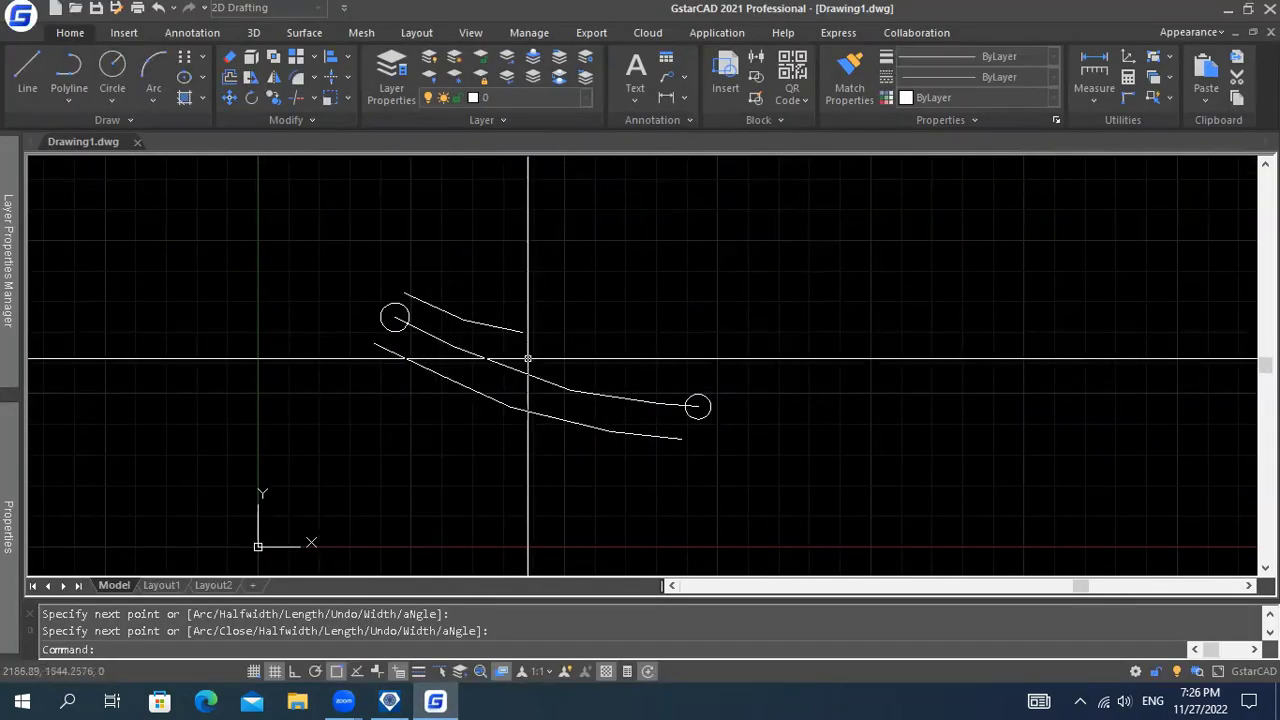
middle_click_drag(529, 357, 473, 349)
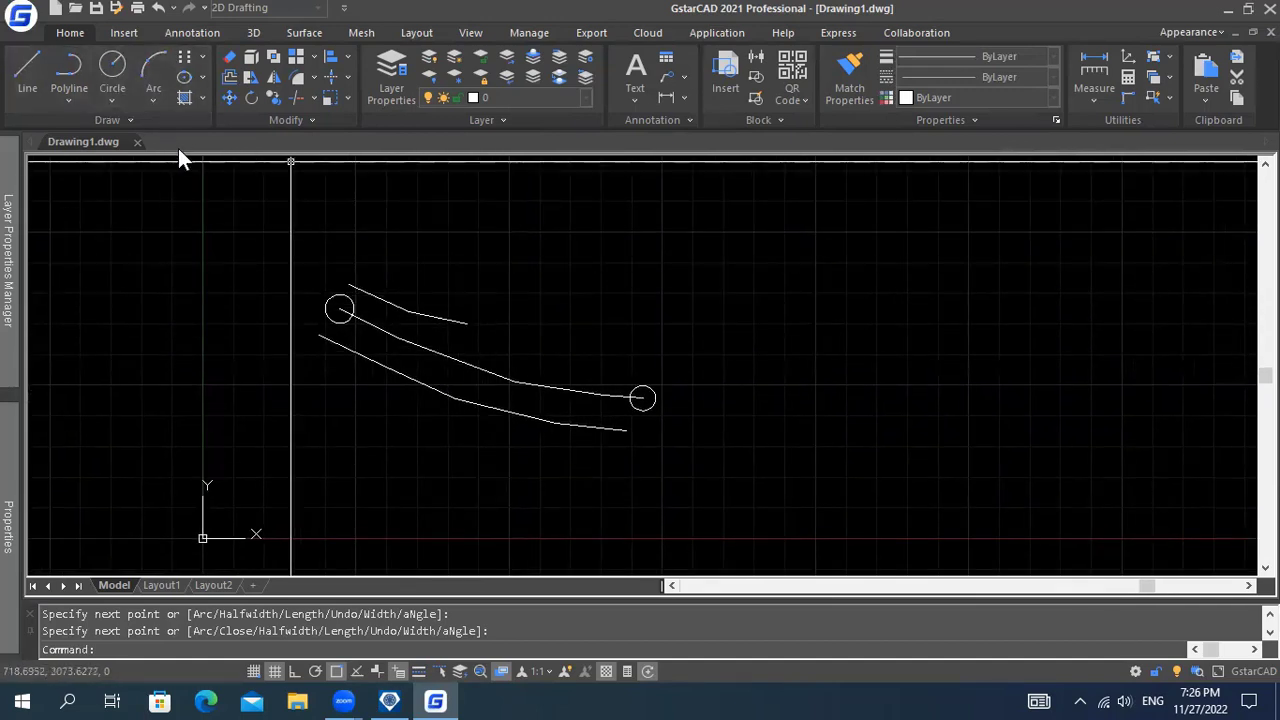
Save Drawing1.dxf to the Desktop as AutoCAD 2010(LT2010) DXF, then close it, keeping that format.
left_click(116, 8)
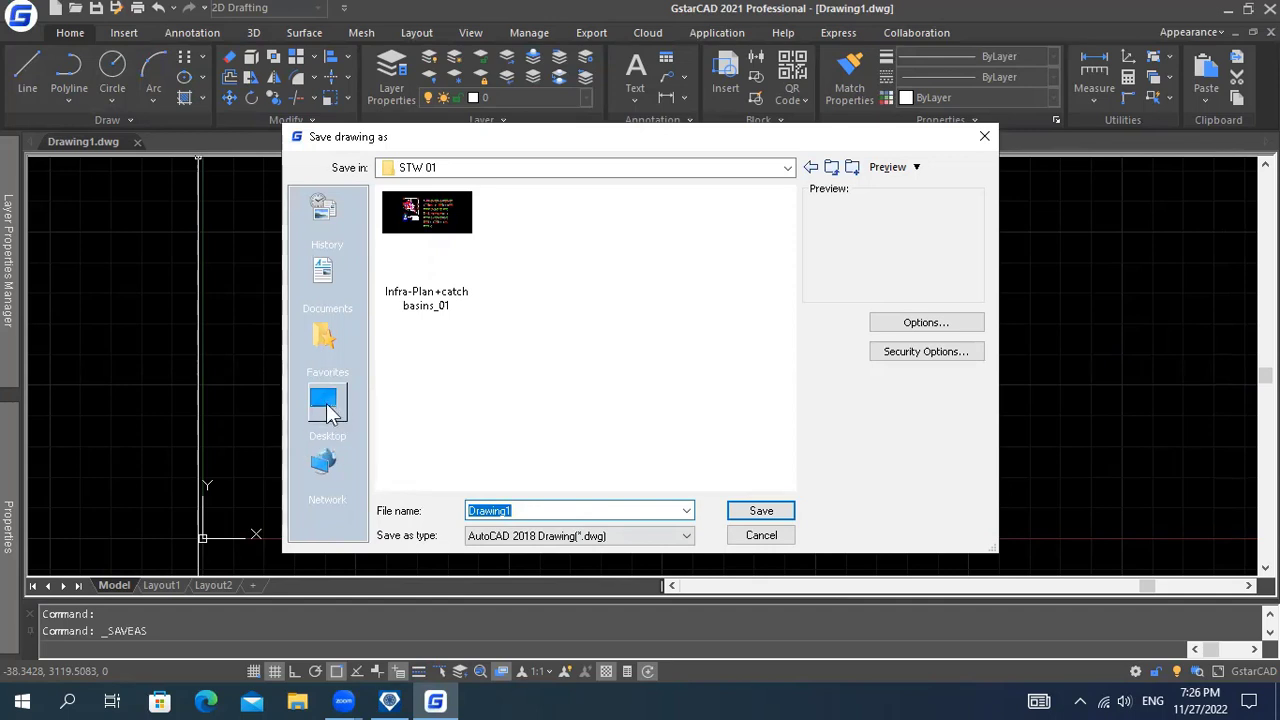
left_click(329, 408)
left_click(535, 536)
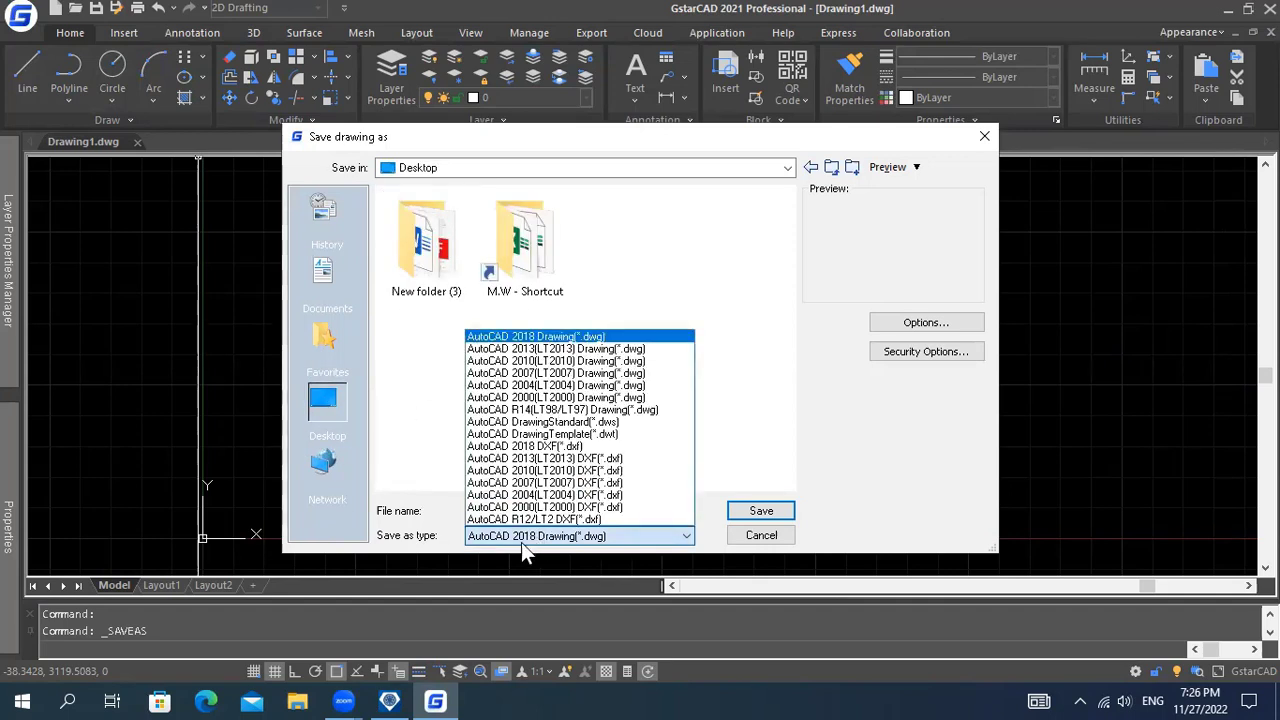
left_click(565, 472)
left_click(760, 510)
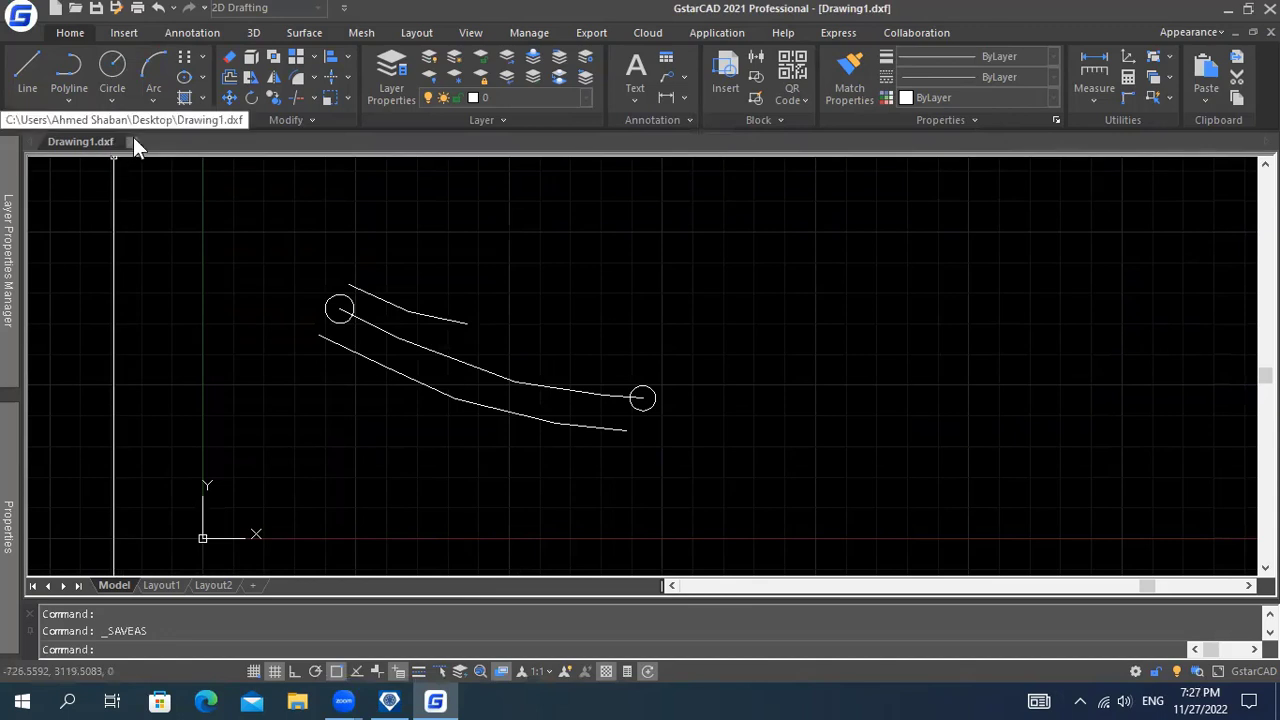
left_click(133, 141)
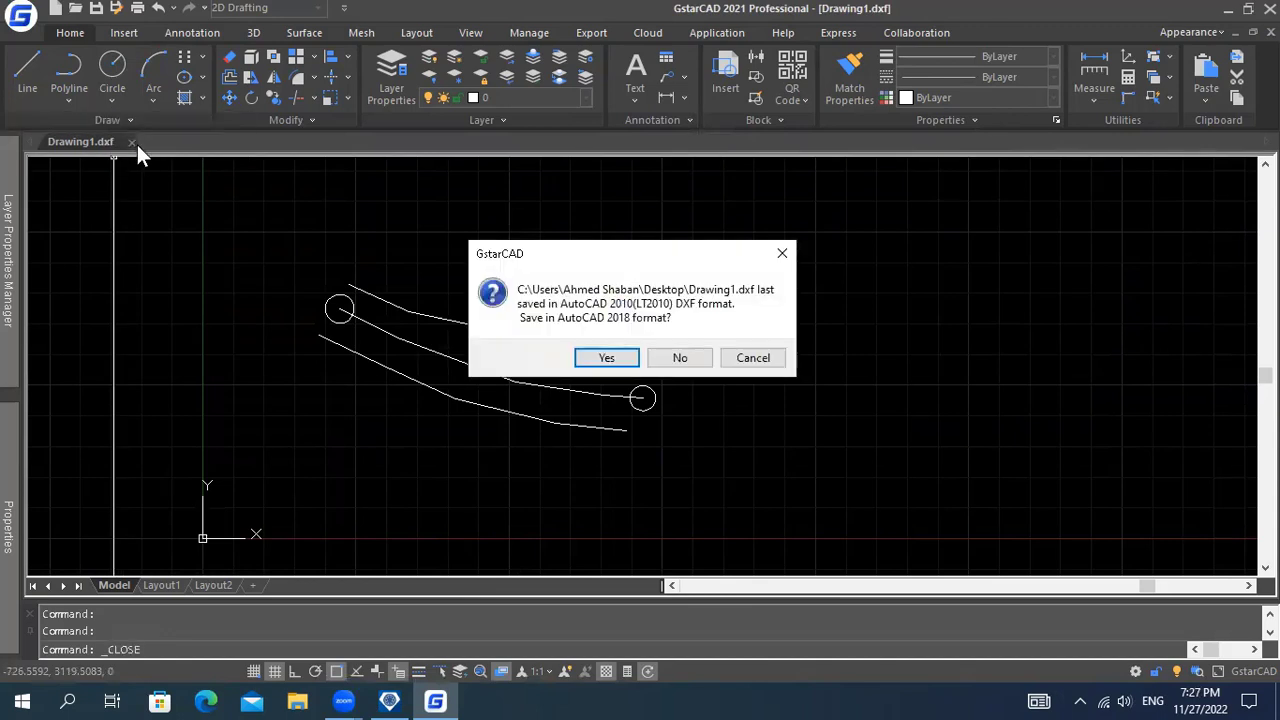
left_click(676, 362)
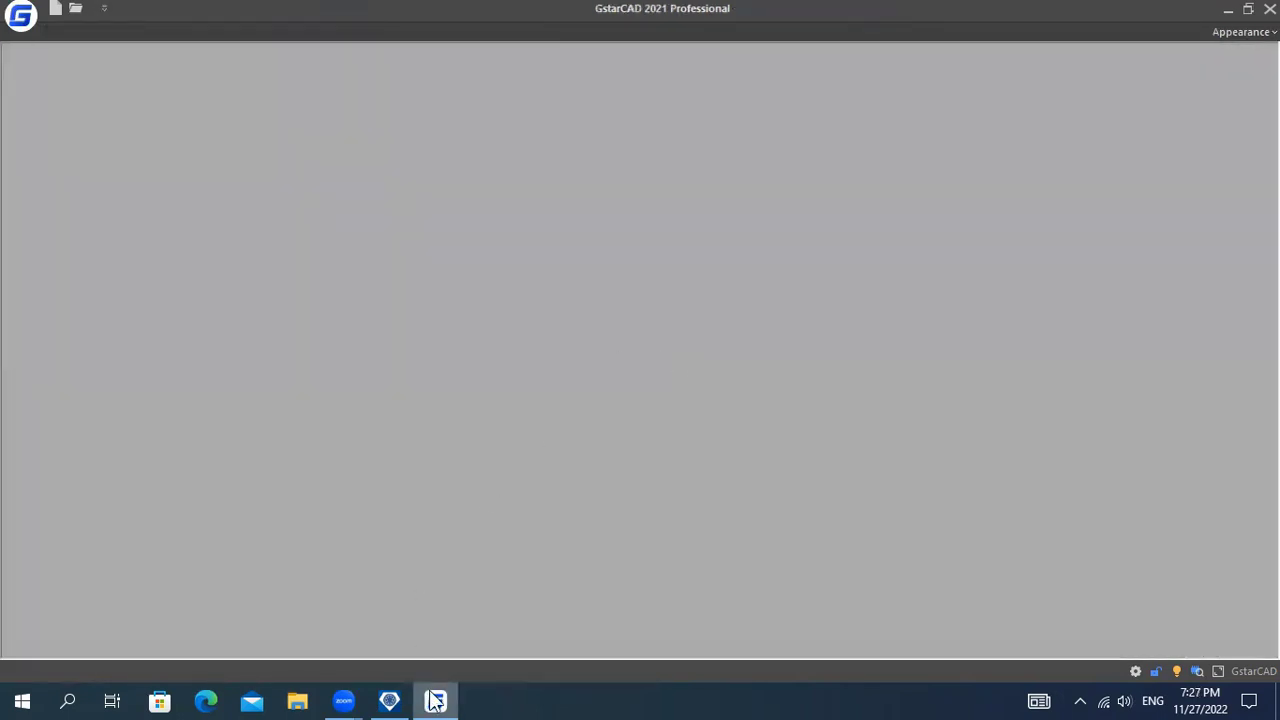